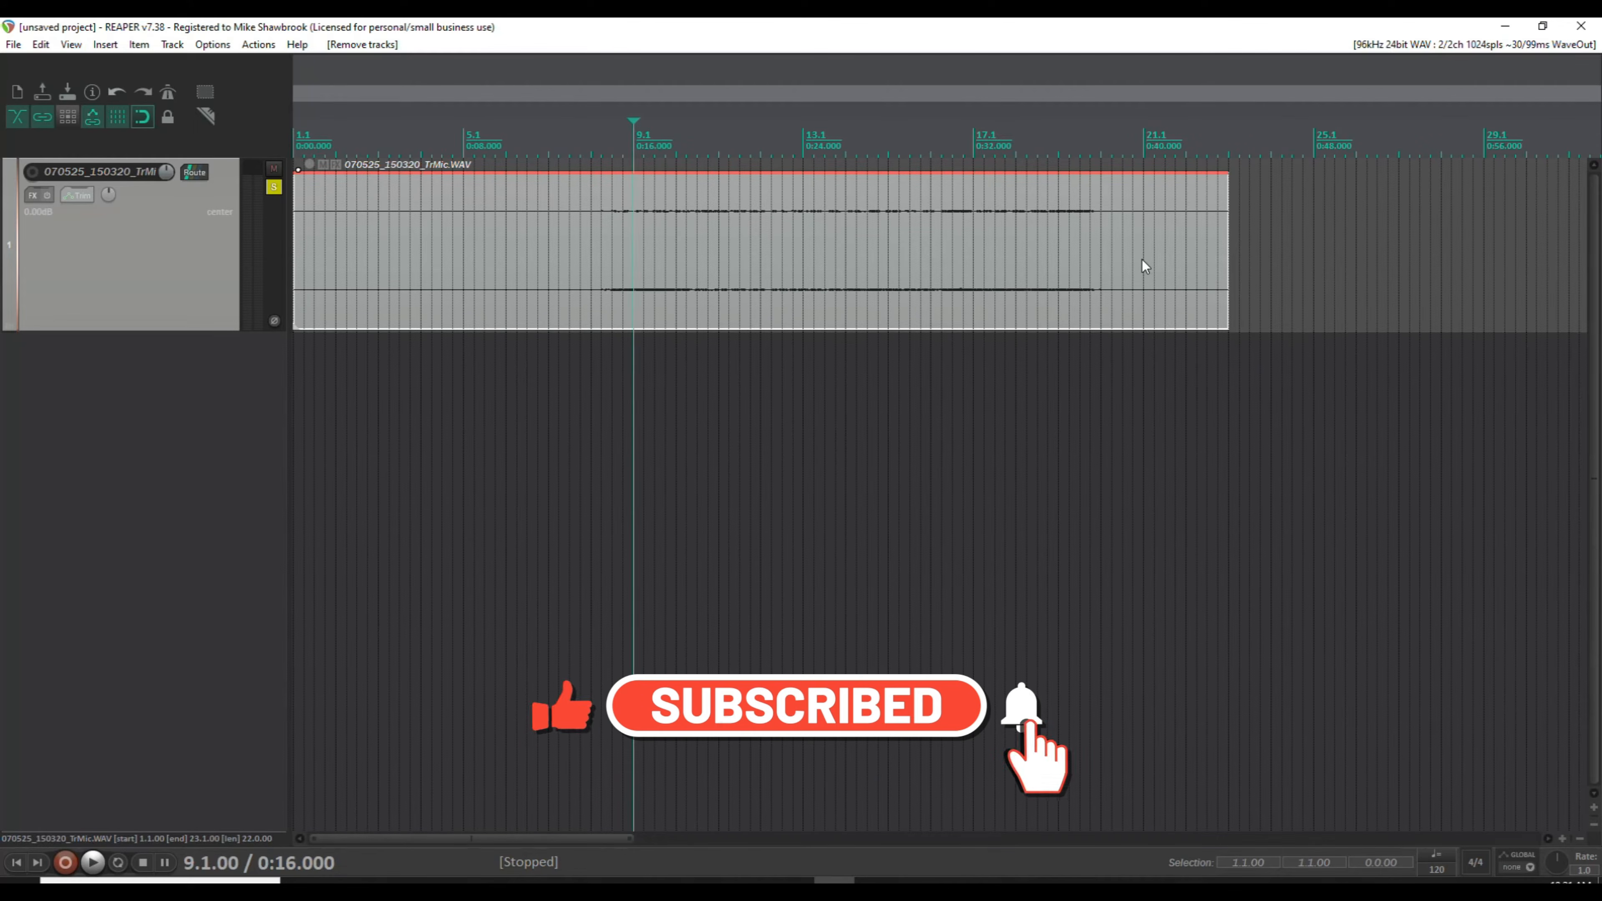
Duplicate the 070525_150320_TrMic track and mute the duplicate.
right_click(188, 274)
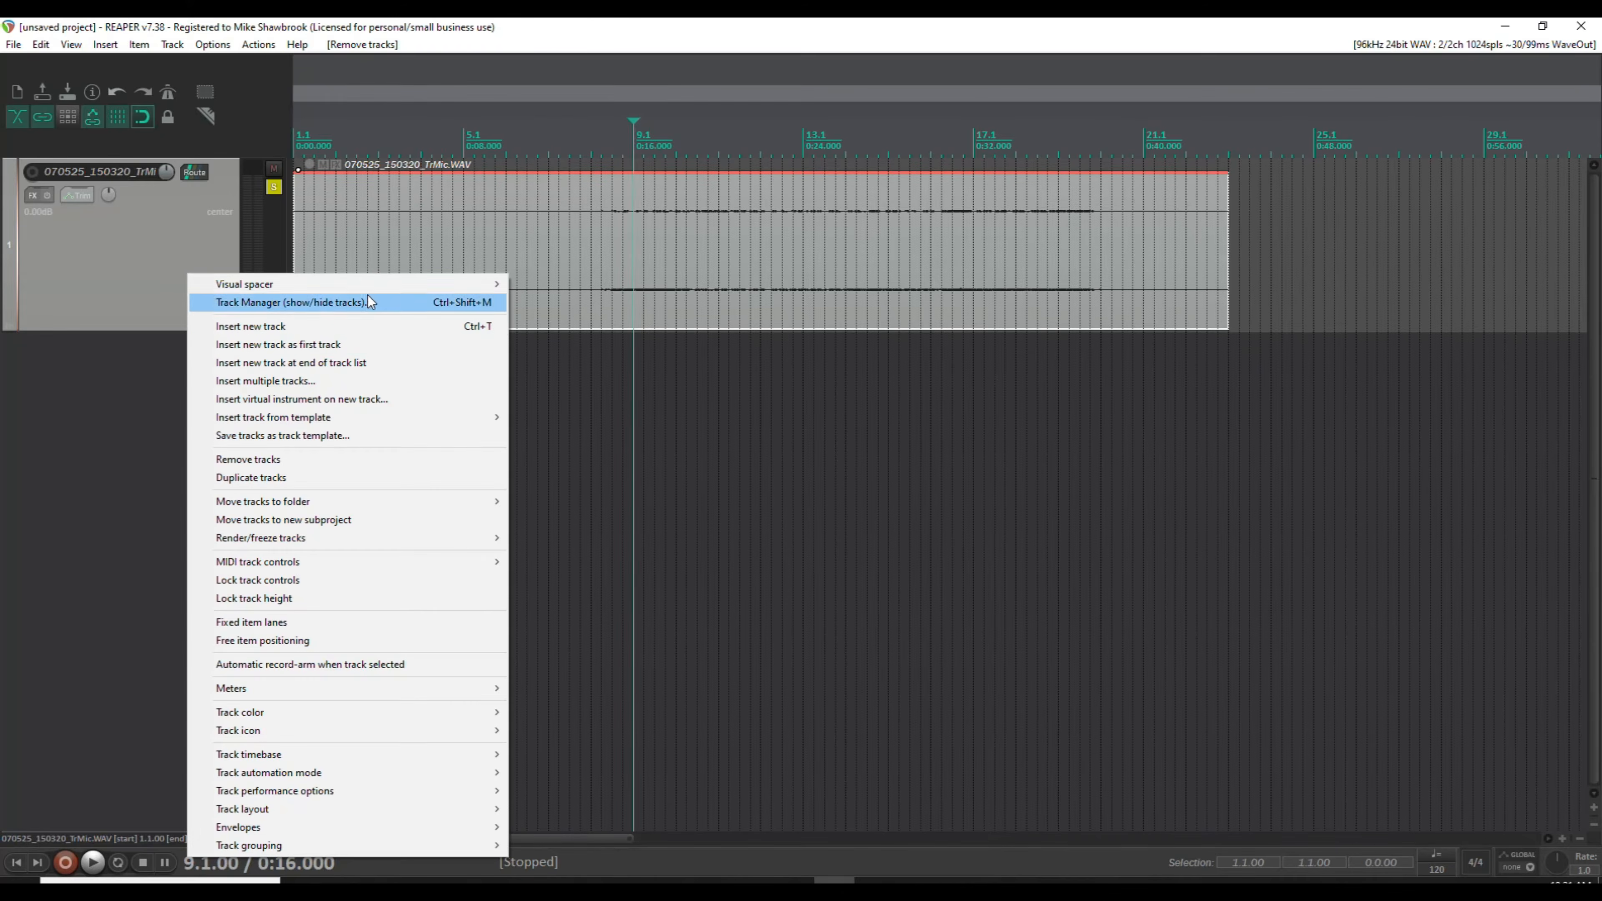
left_click(318, 481)
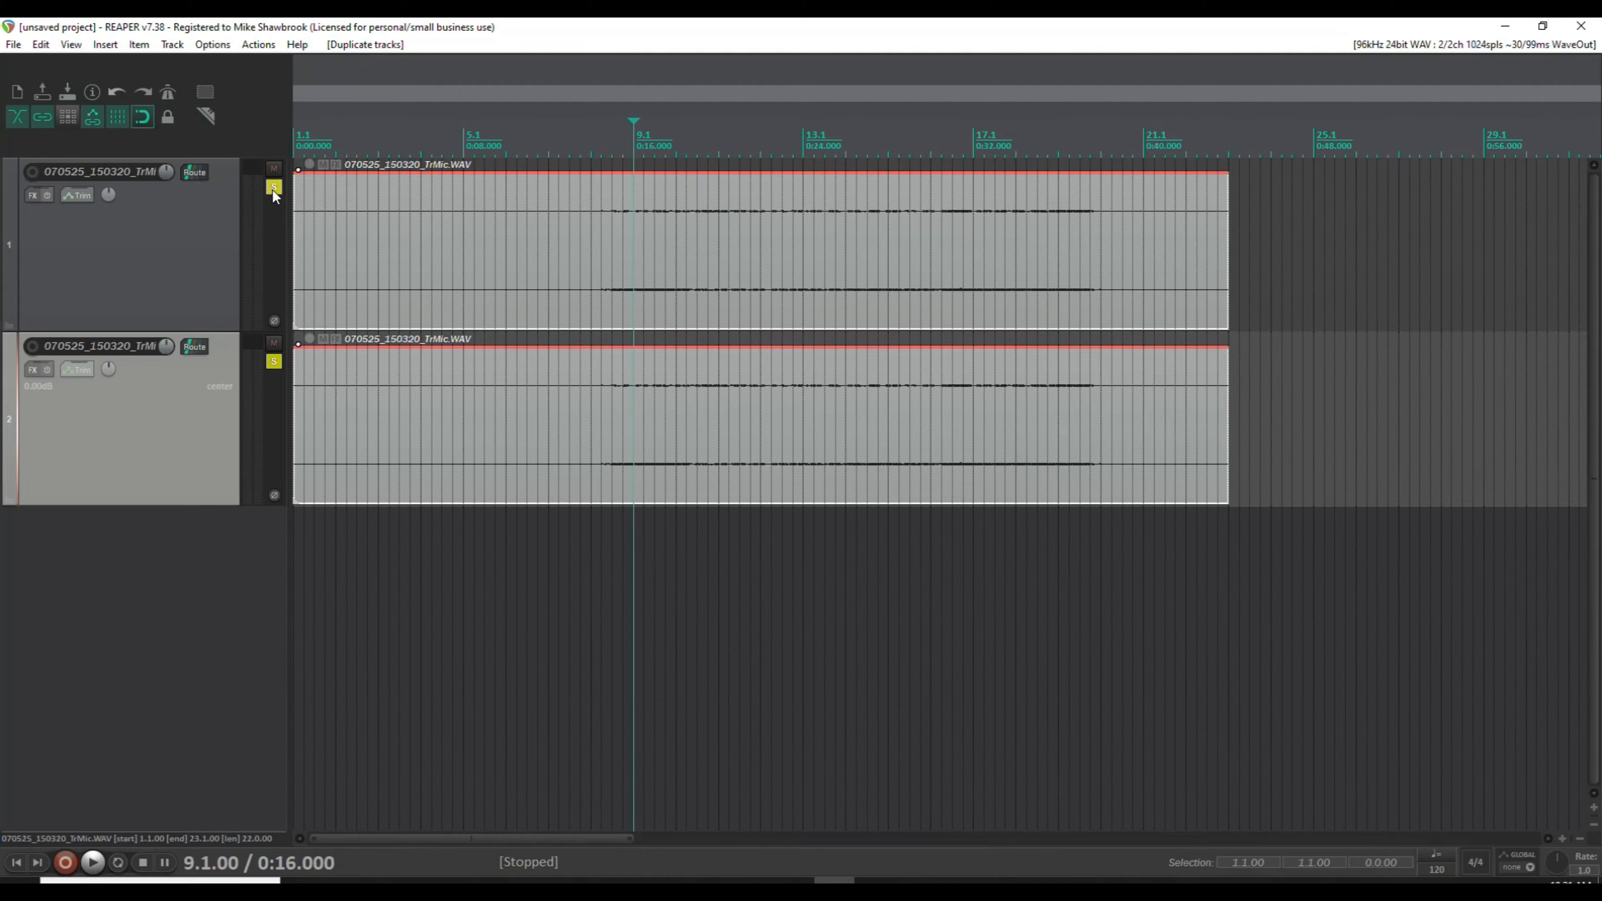
left_click(274, 343)
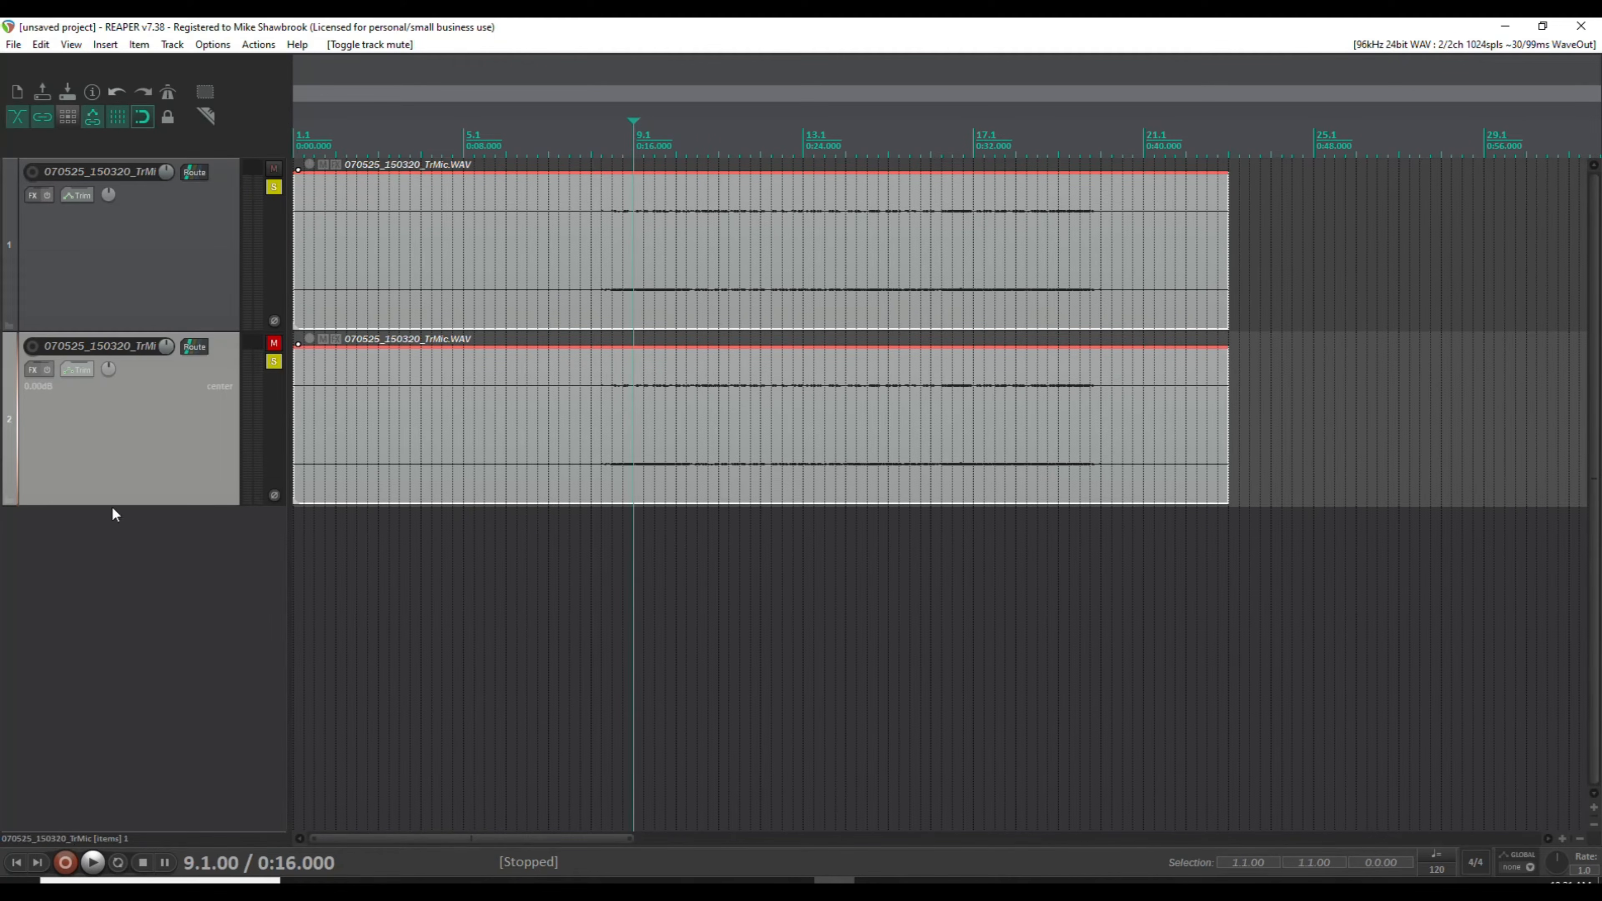
Play the recording from the project start, switch off solo on the duplicate track during playback, and stop.
left_click(17, 864)
key("space")
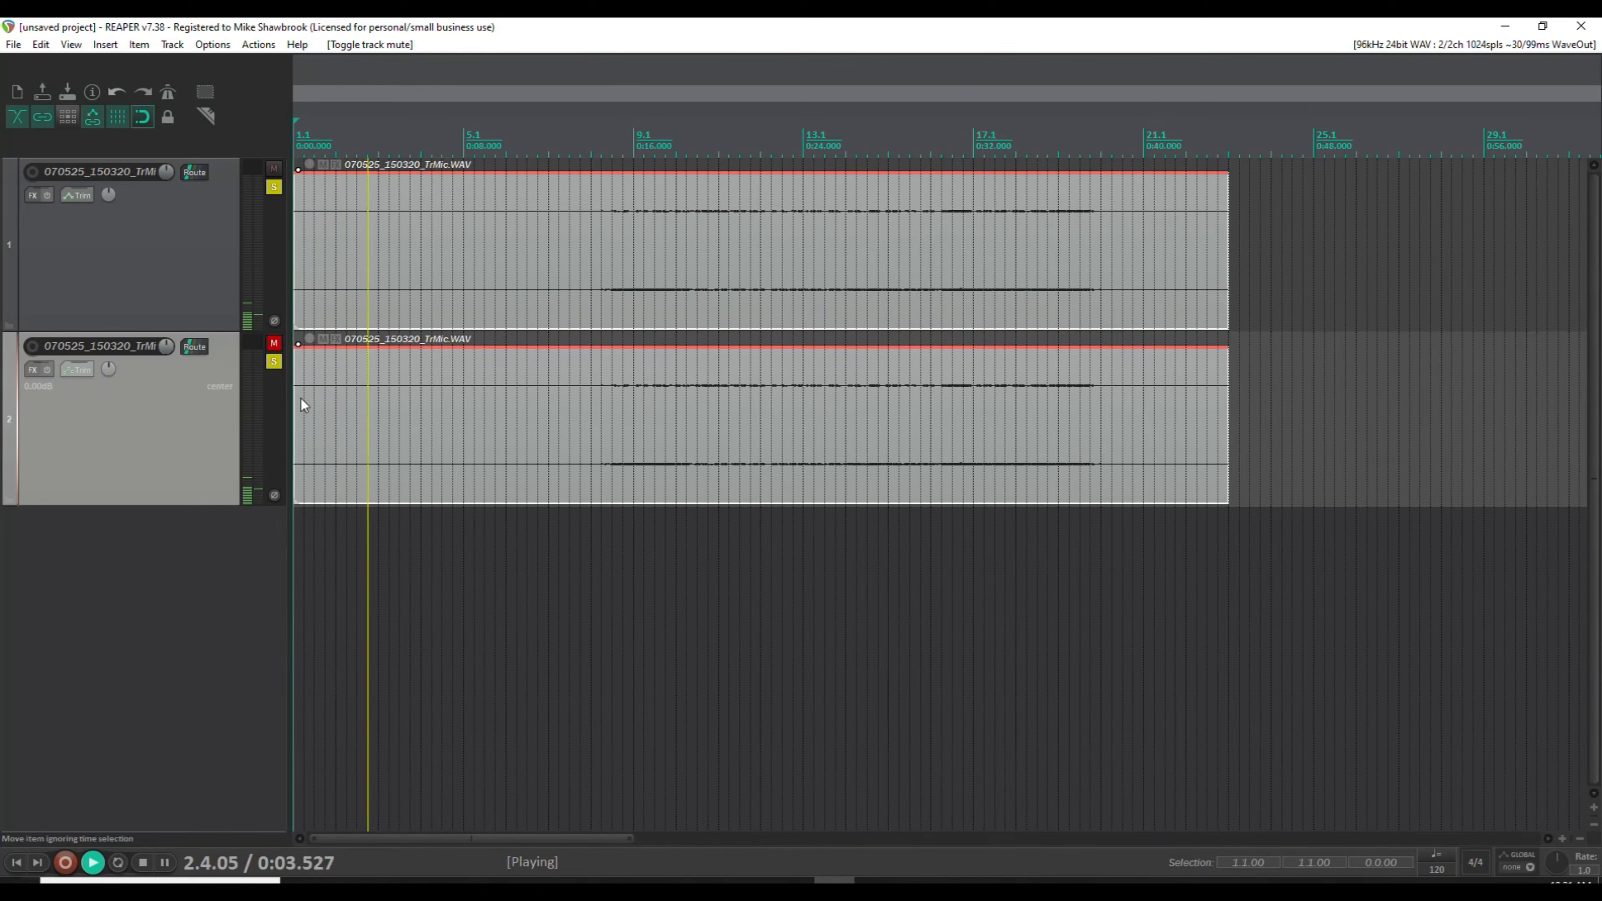
left_click(274, 362)
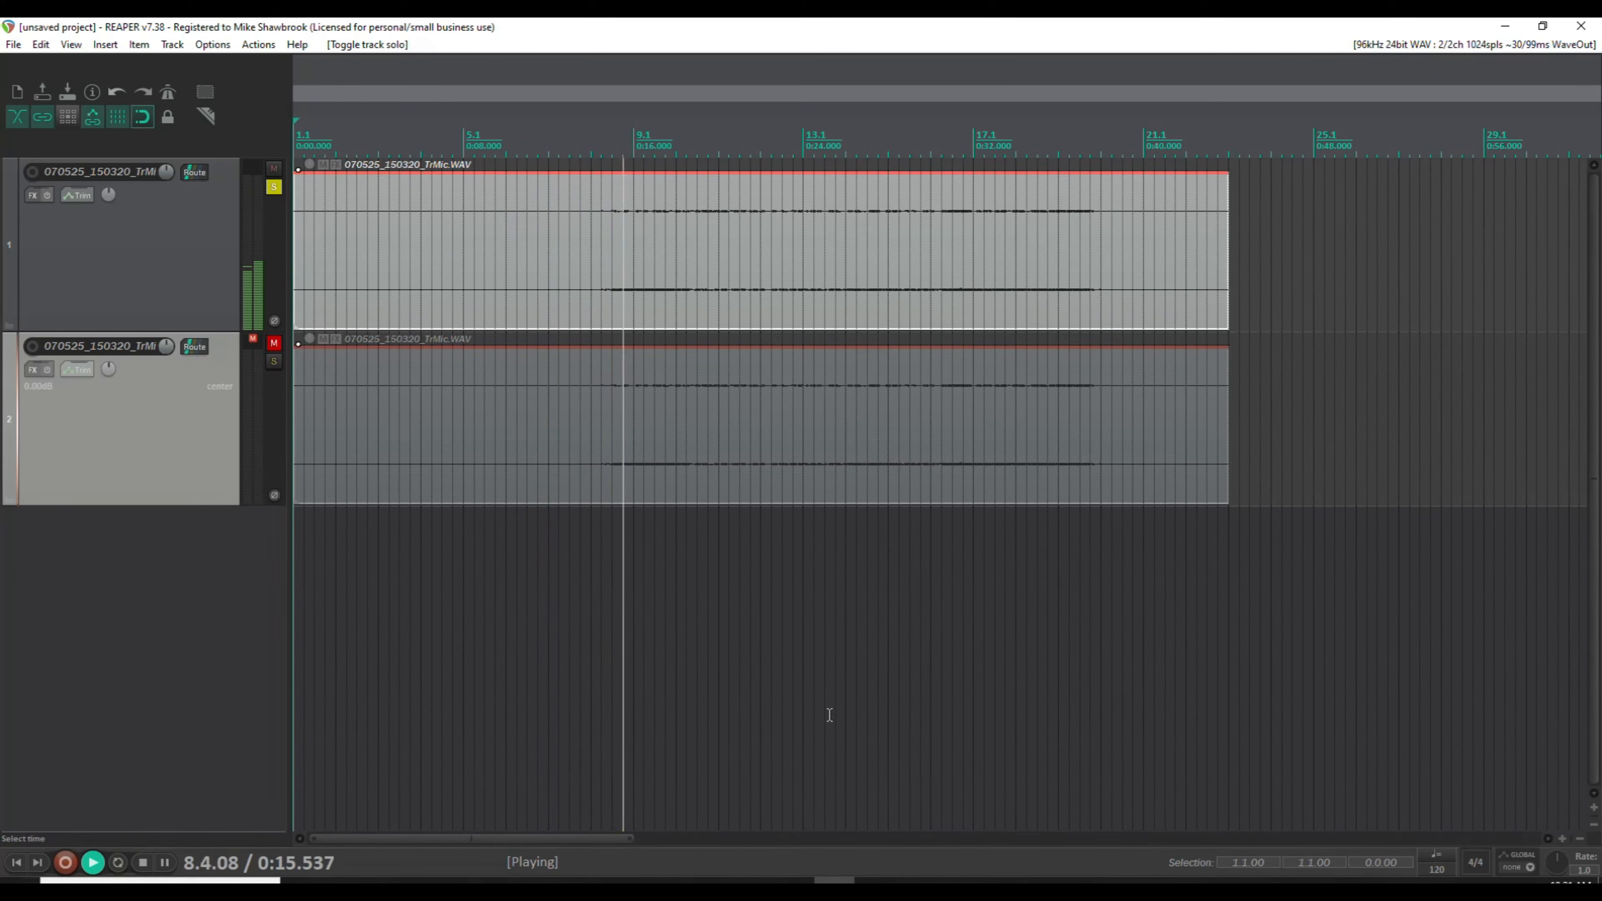
left_click(143, 863)
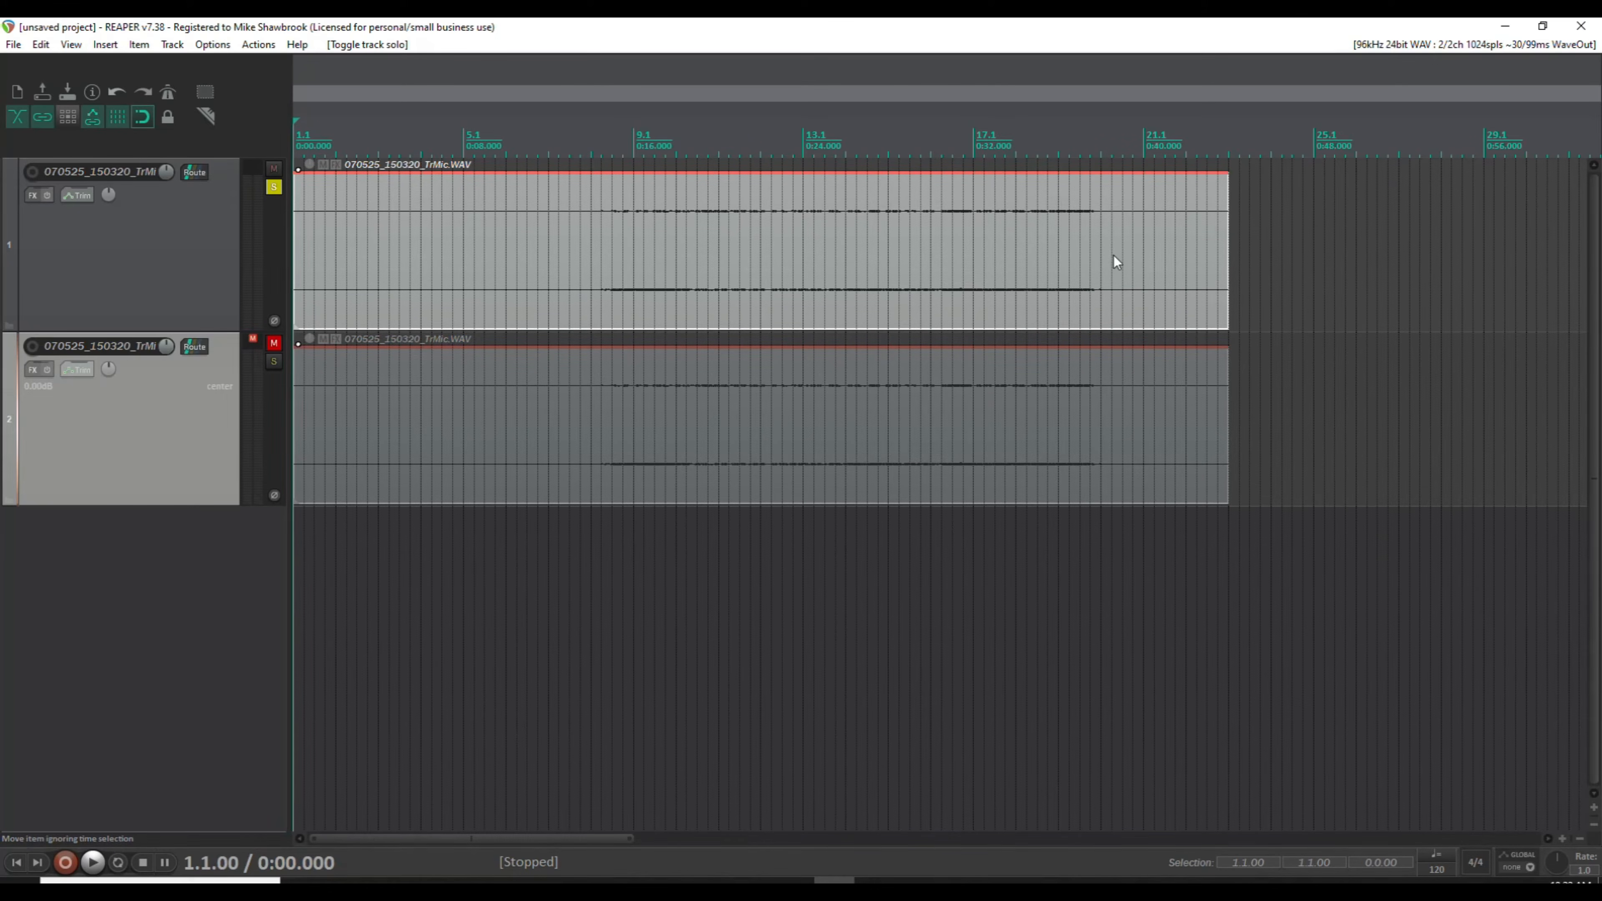
Try to normalize both selected items separately to a peak of 0 dB and undo it.
right_click(858, 237)
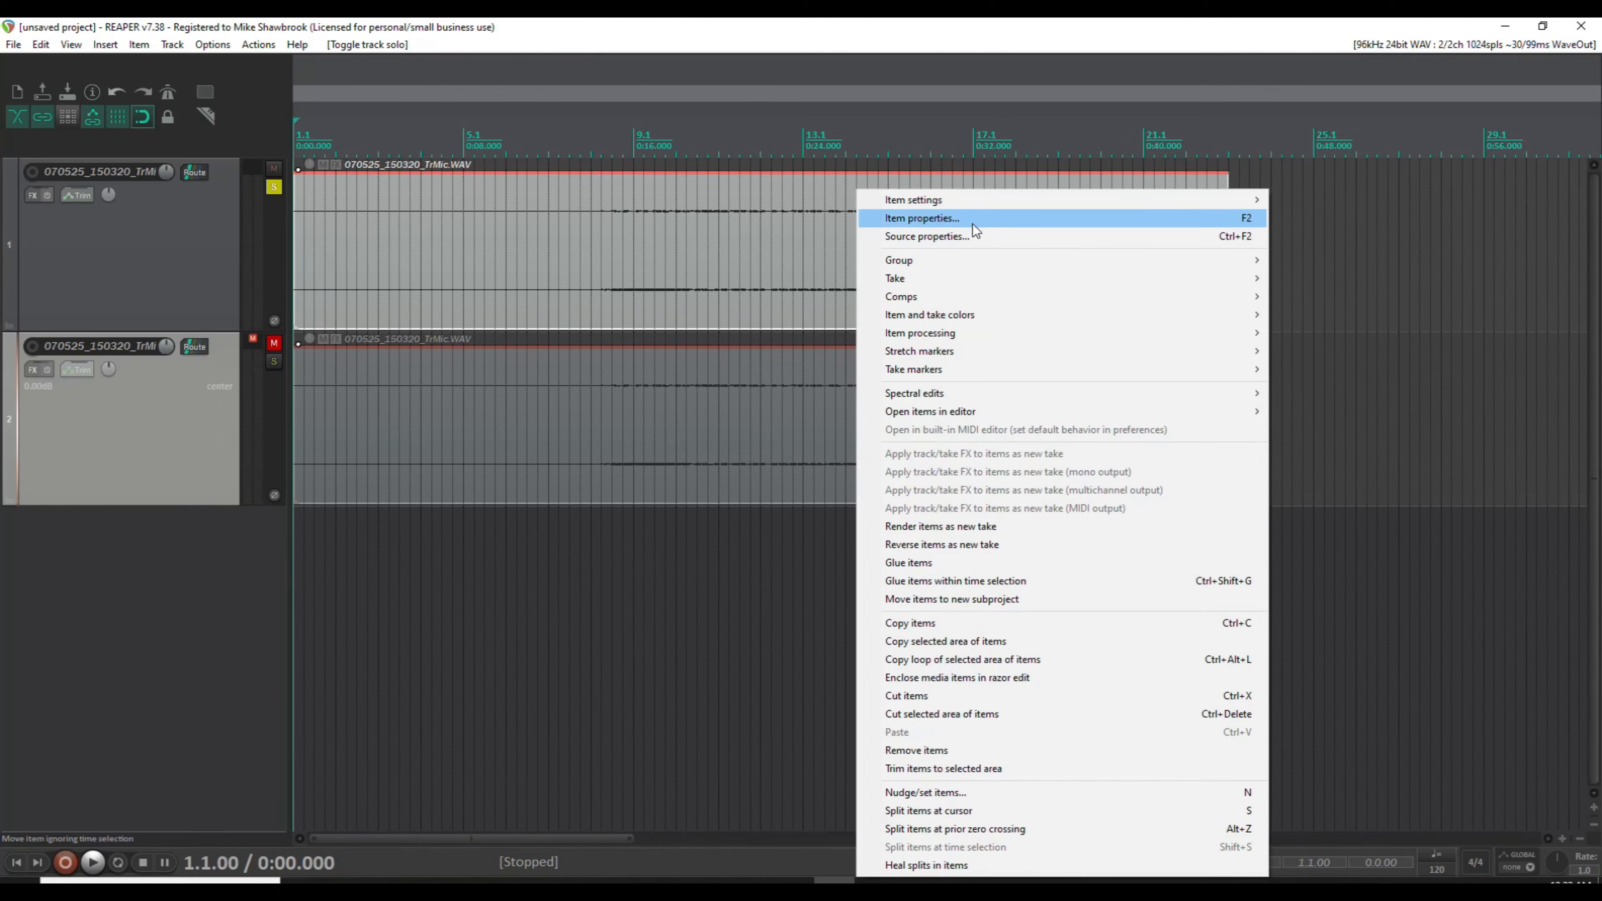
left_click(983, 219)
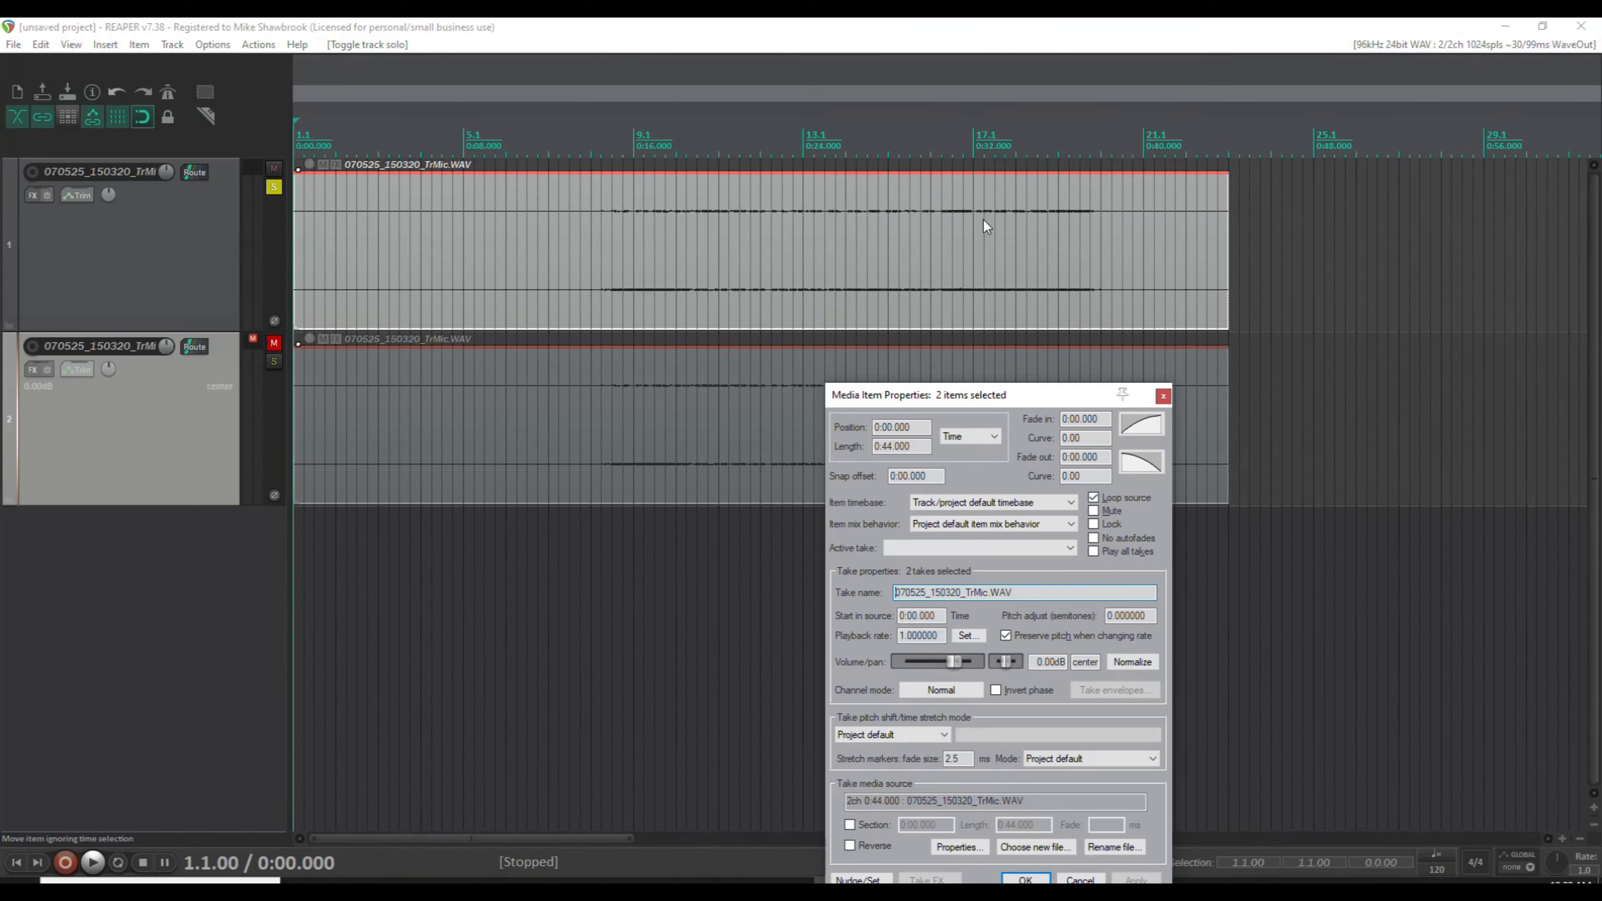
left_click_drag(1038, 394, 812, 242)
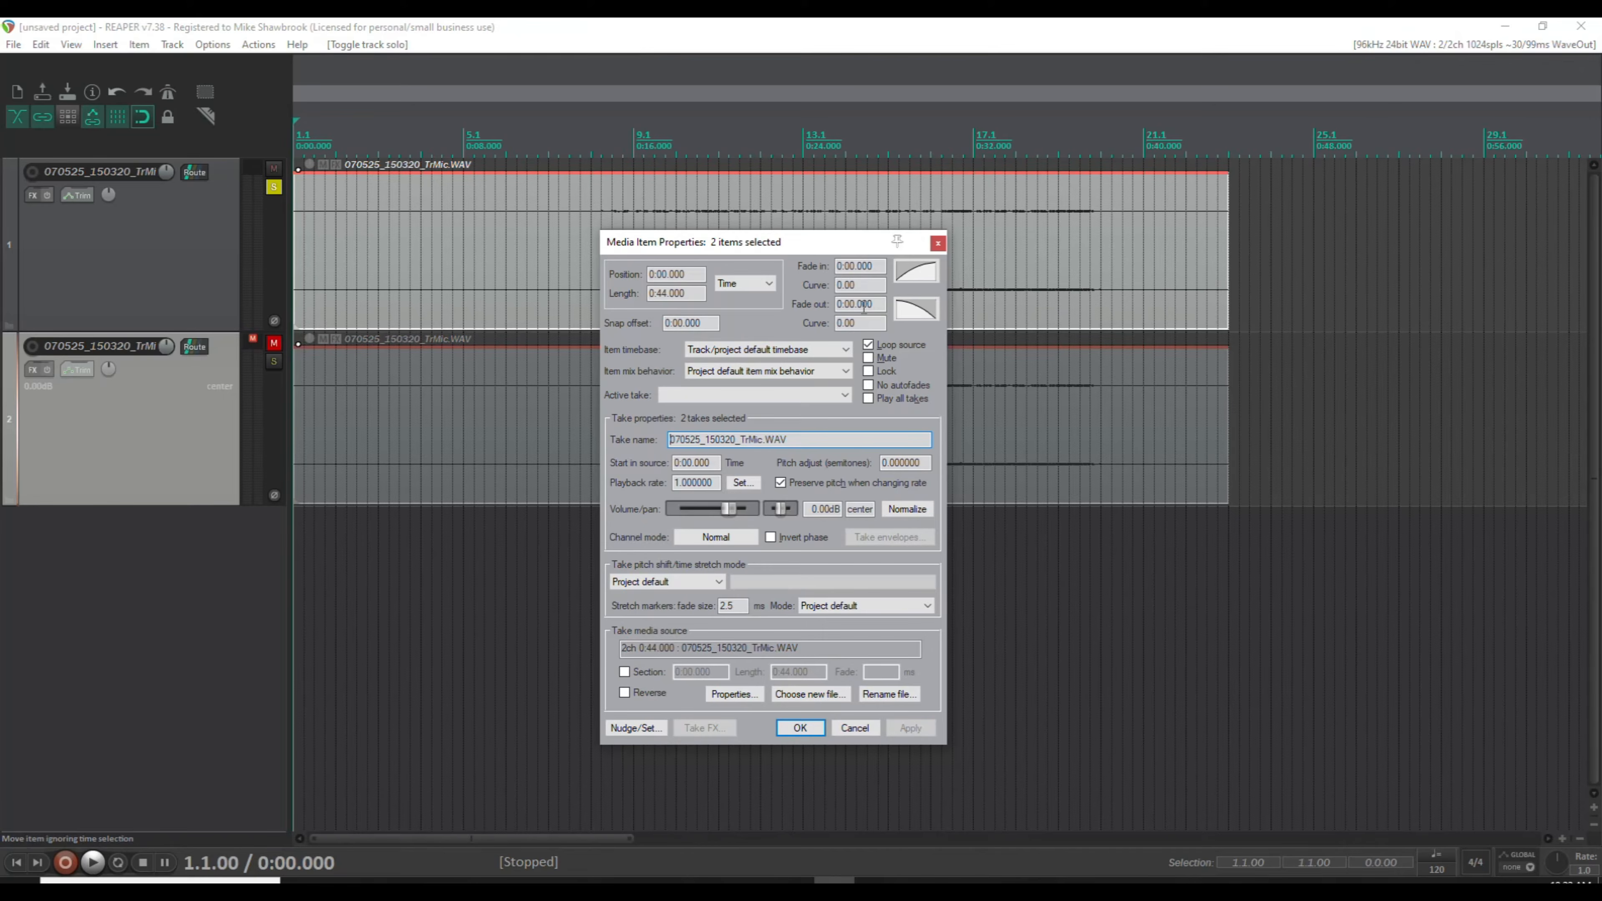
left_click(911, 510)
left_click_drag(969, 386, 1132, 308)
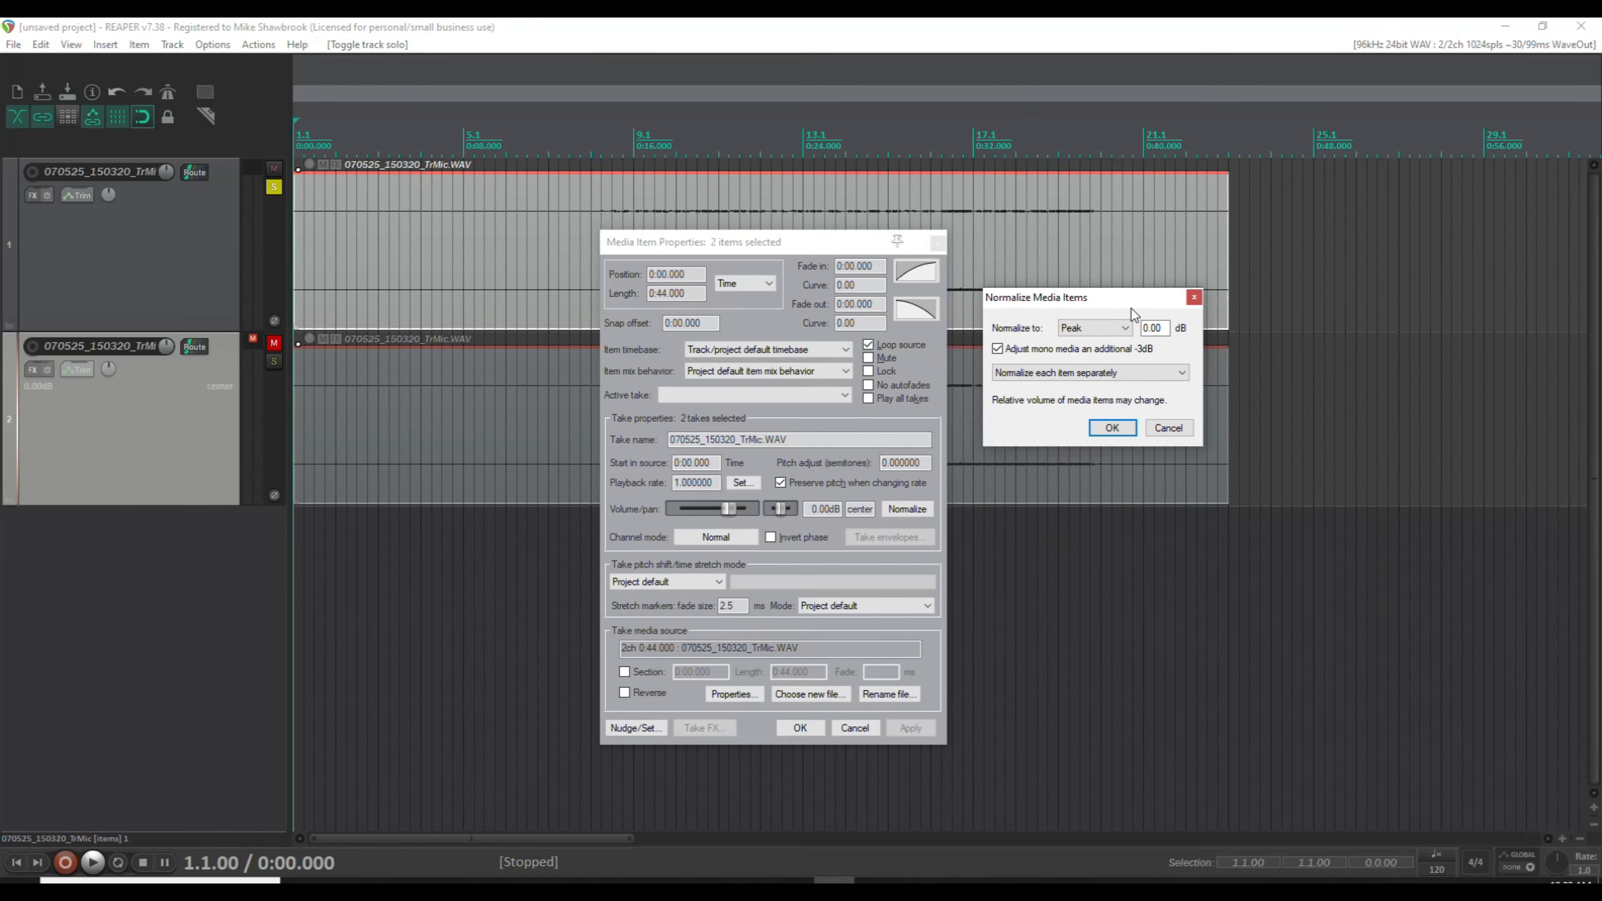
left_click(1124, 329)
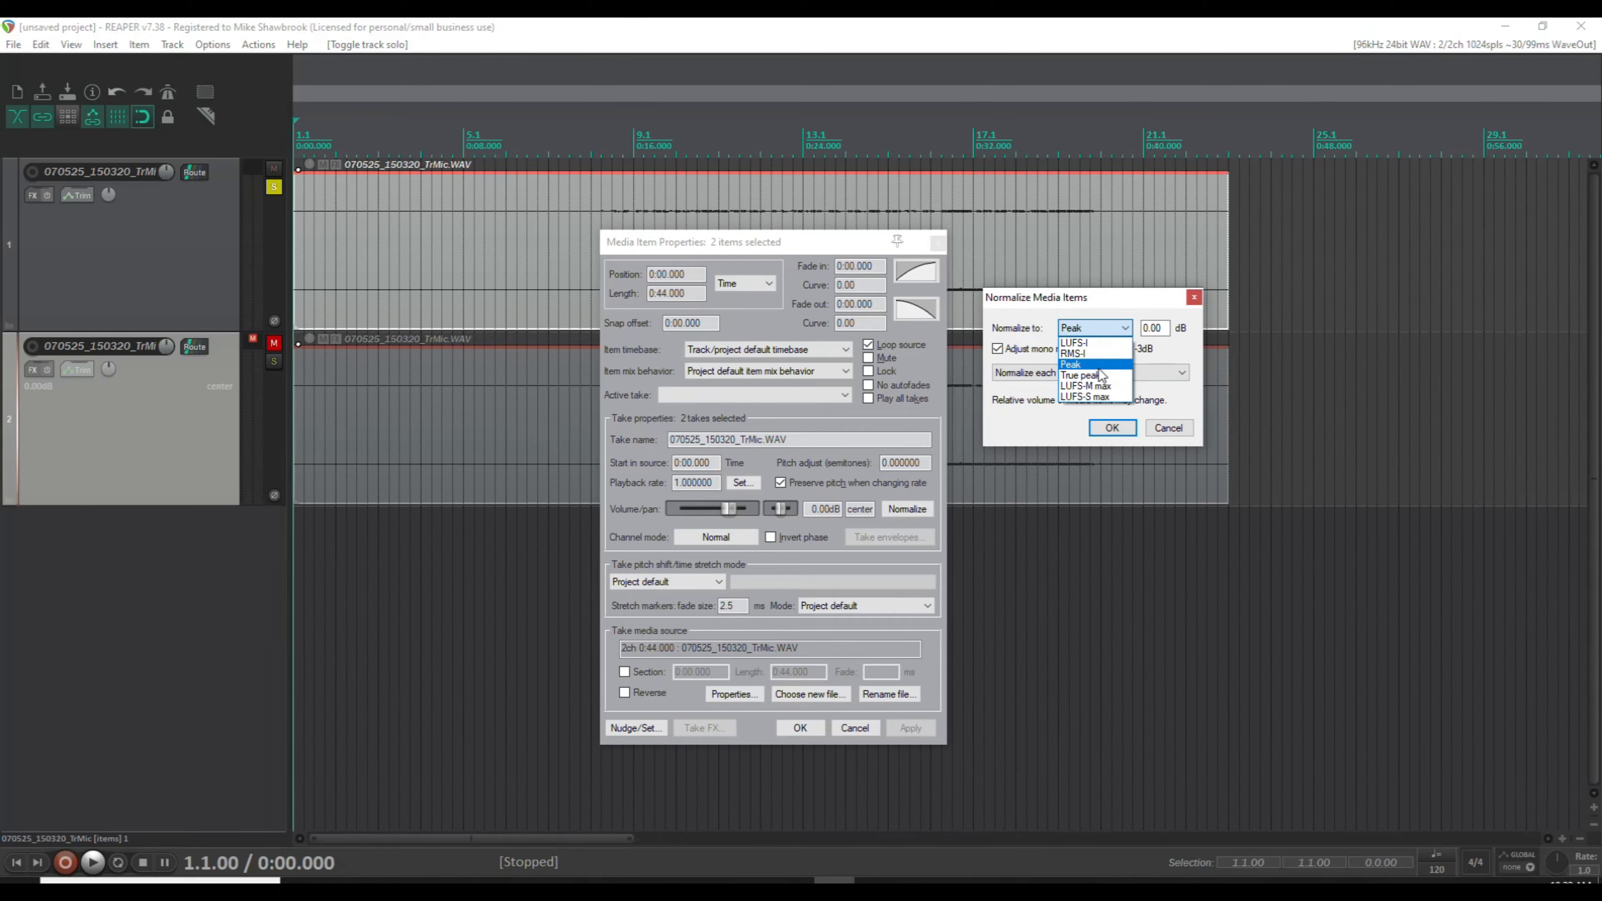
left_click(1098, 368)
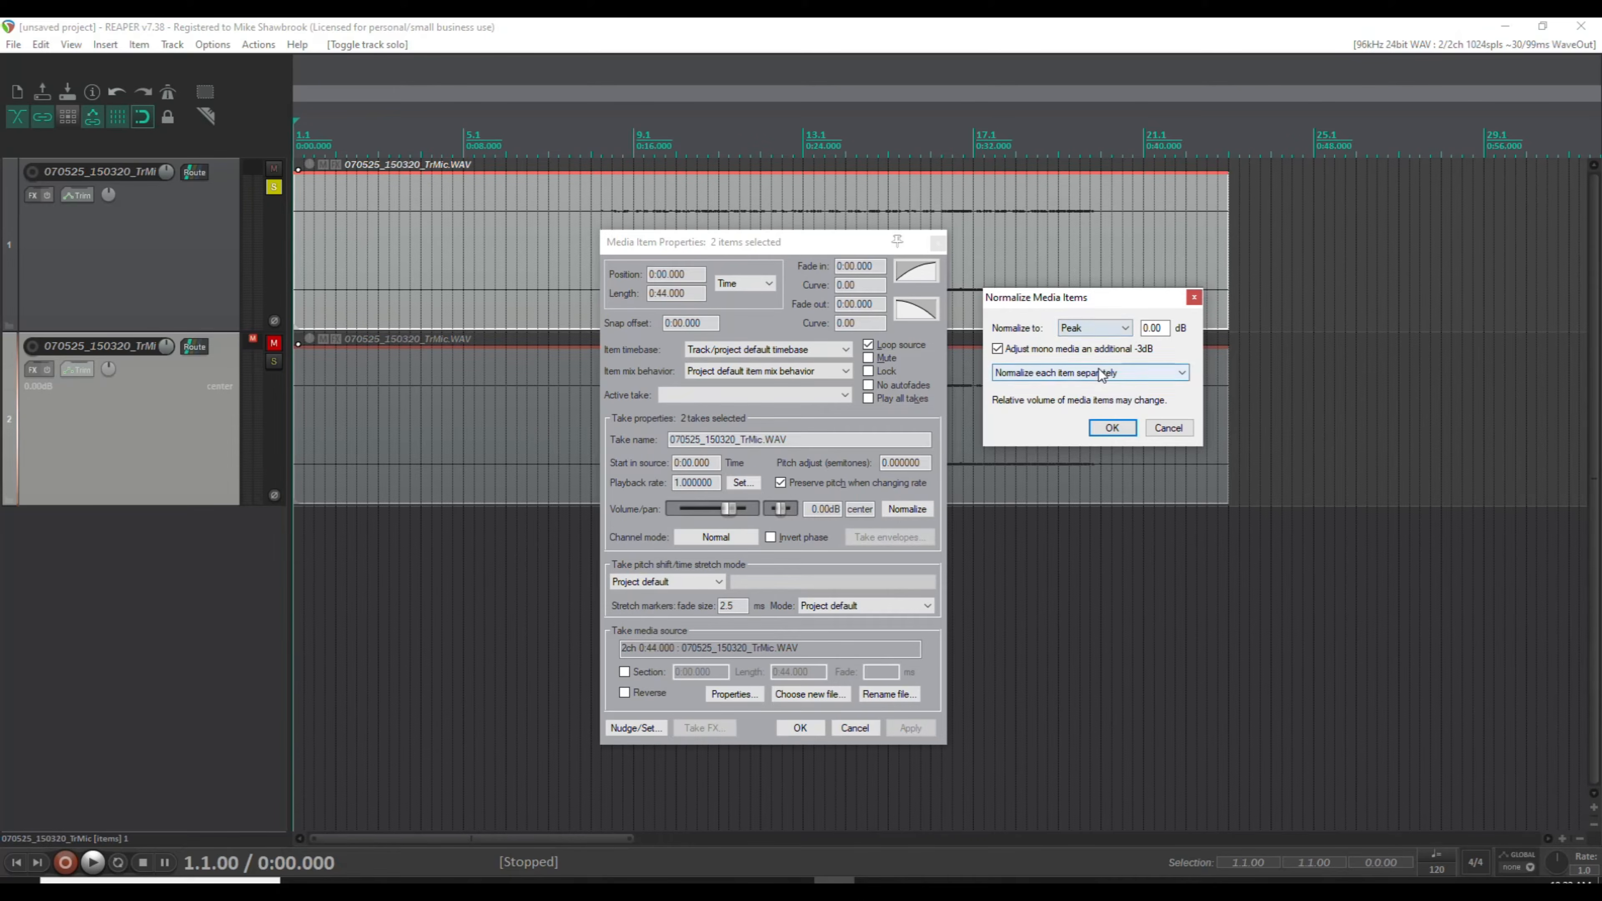
left_click(1112, 428)
left_click(937, 243)
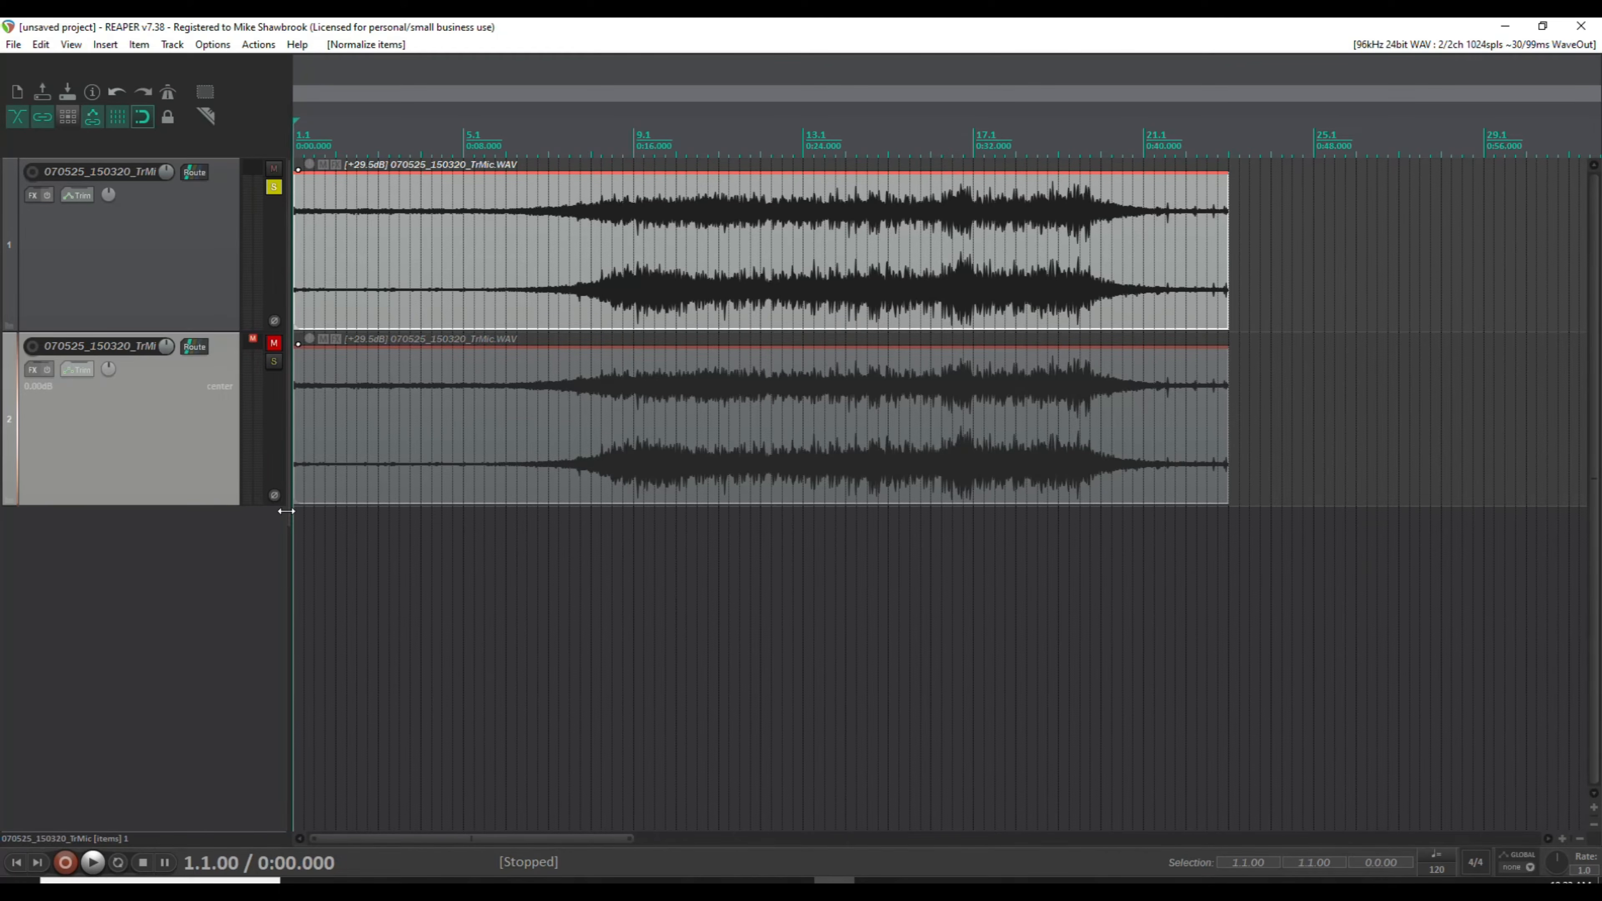
key("ctrl+z")
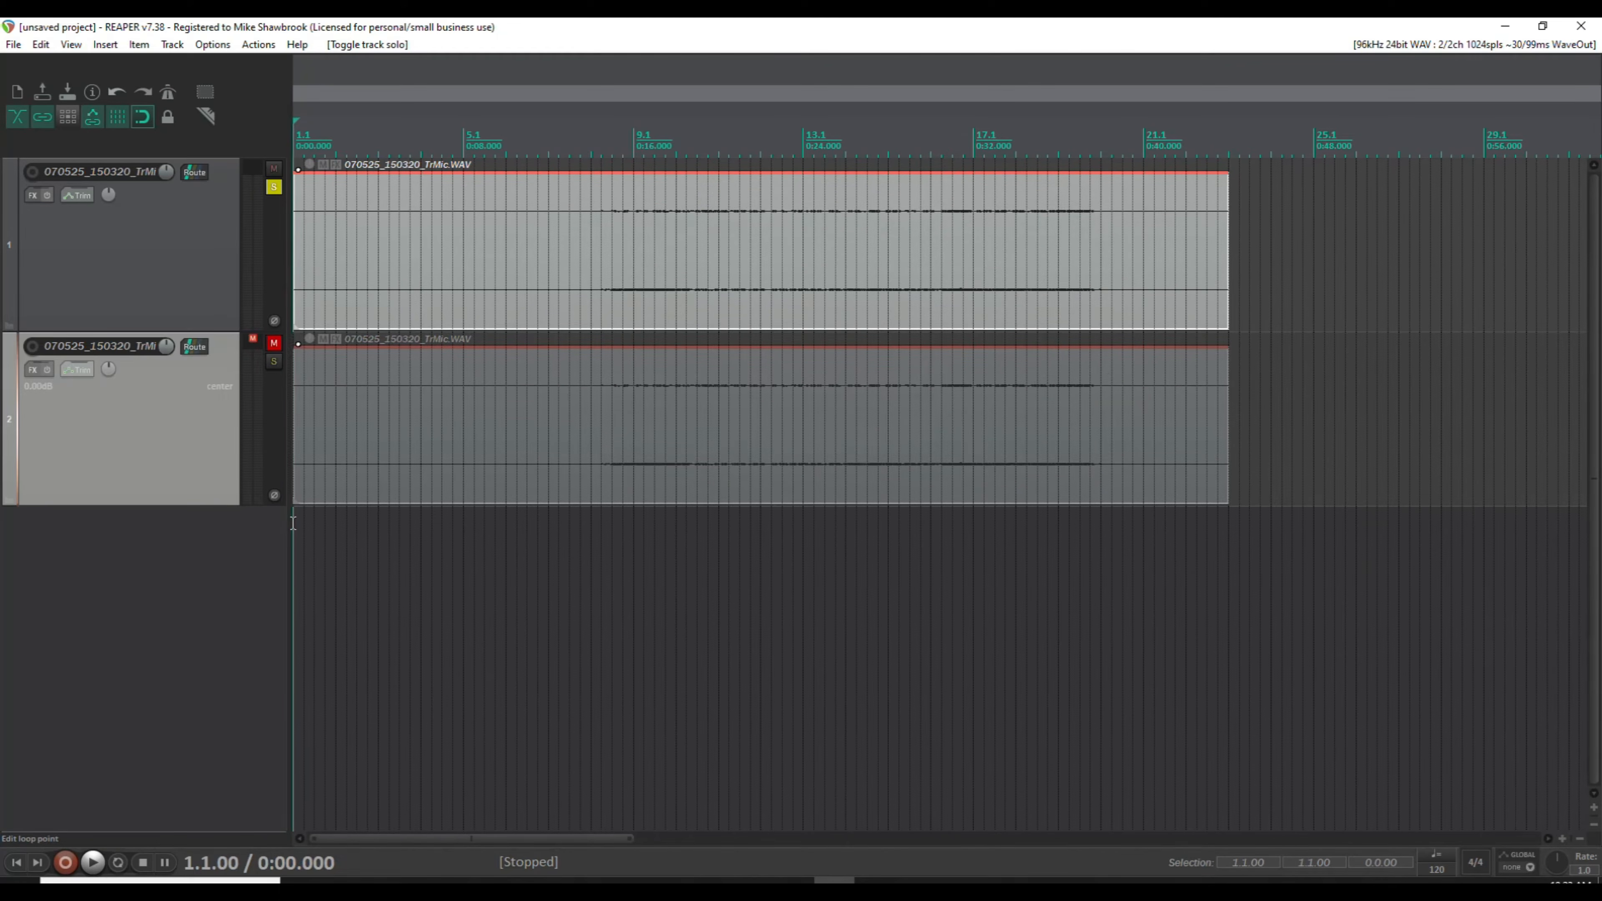
Normalize only the first track's item to a peak of 0 dB.
left_click(425, 256)
right_click(528, 248)
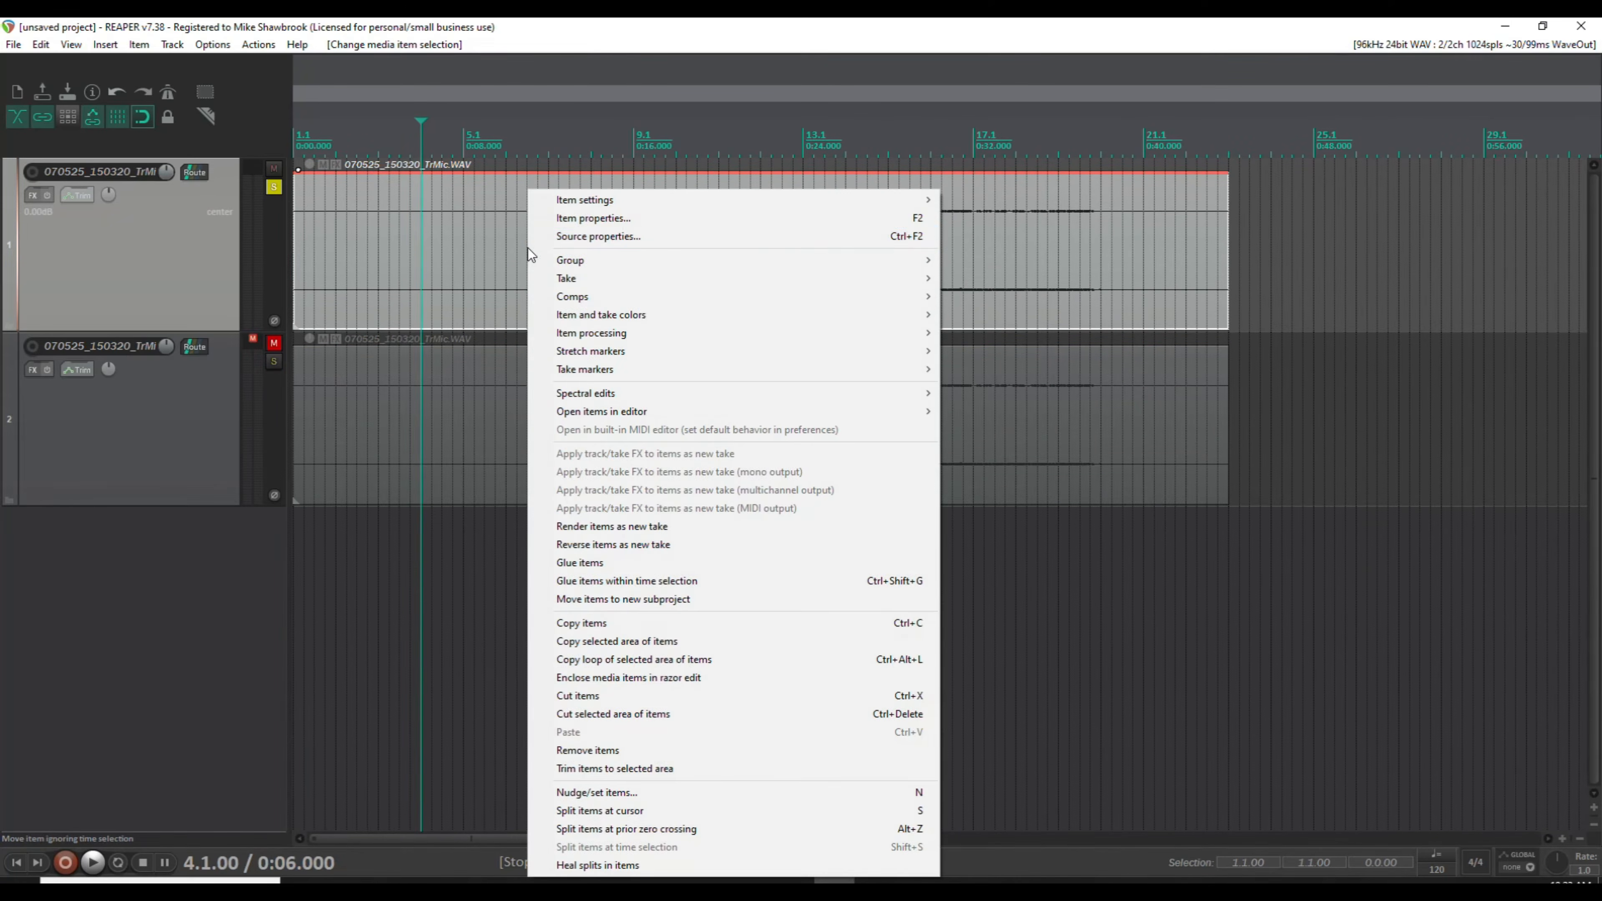
left_click(658, 219)
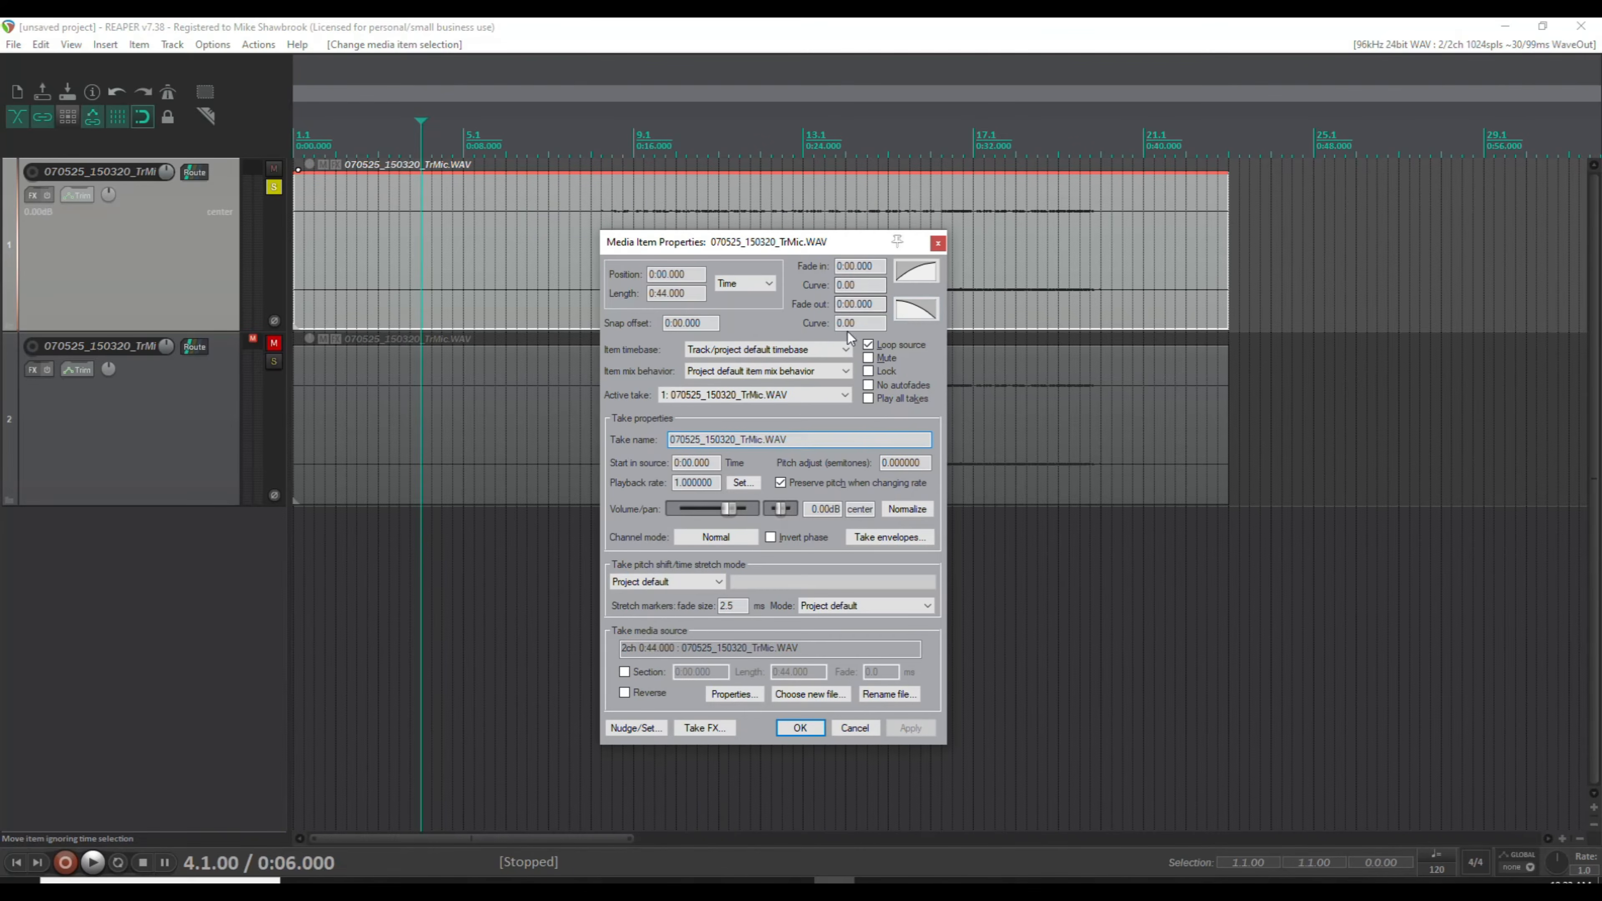
left_click(914, 508)
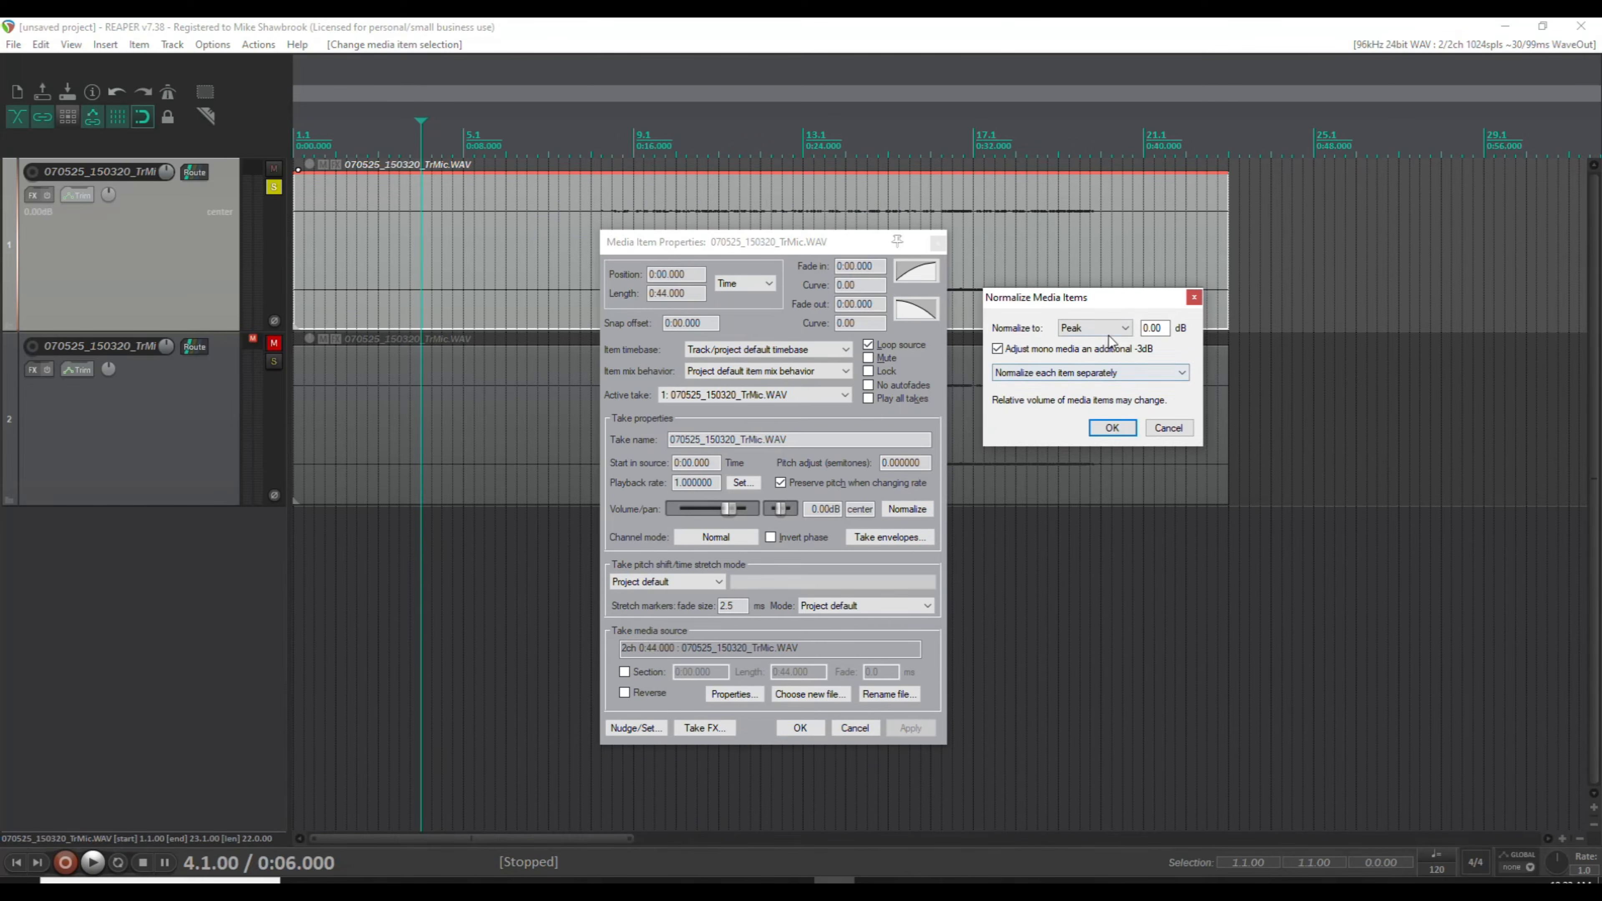
left_click(1117, 428)
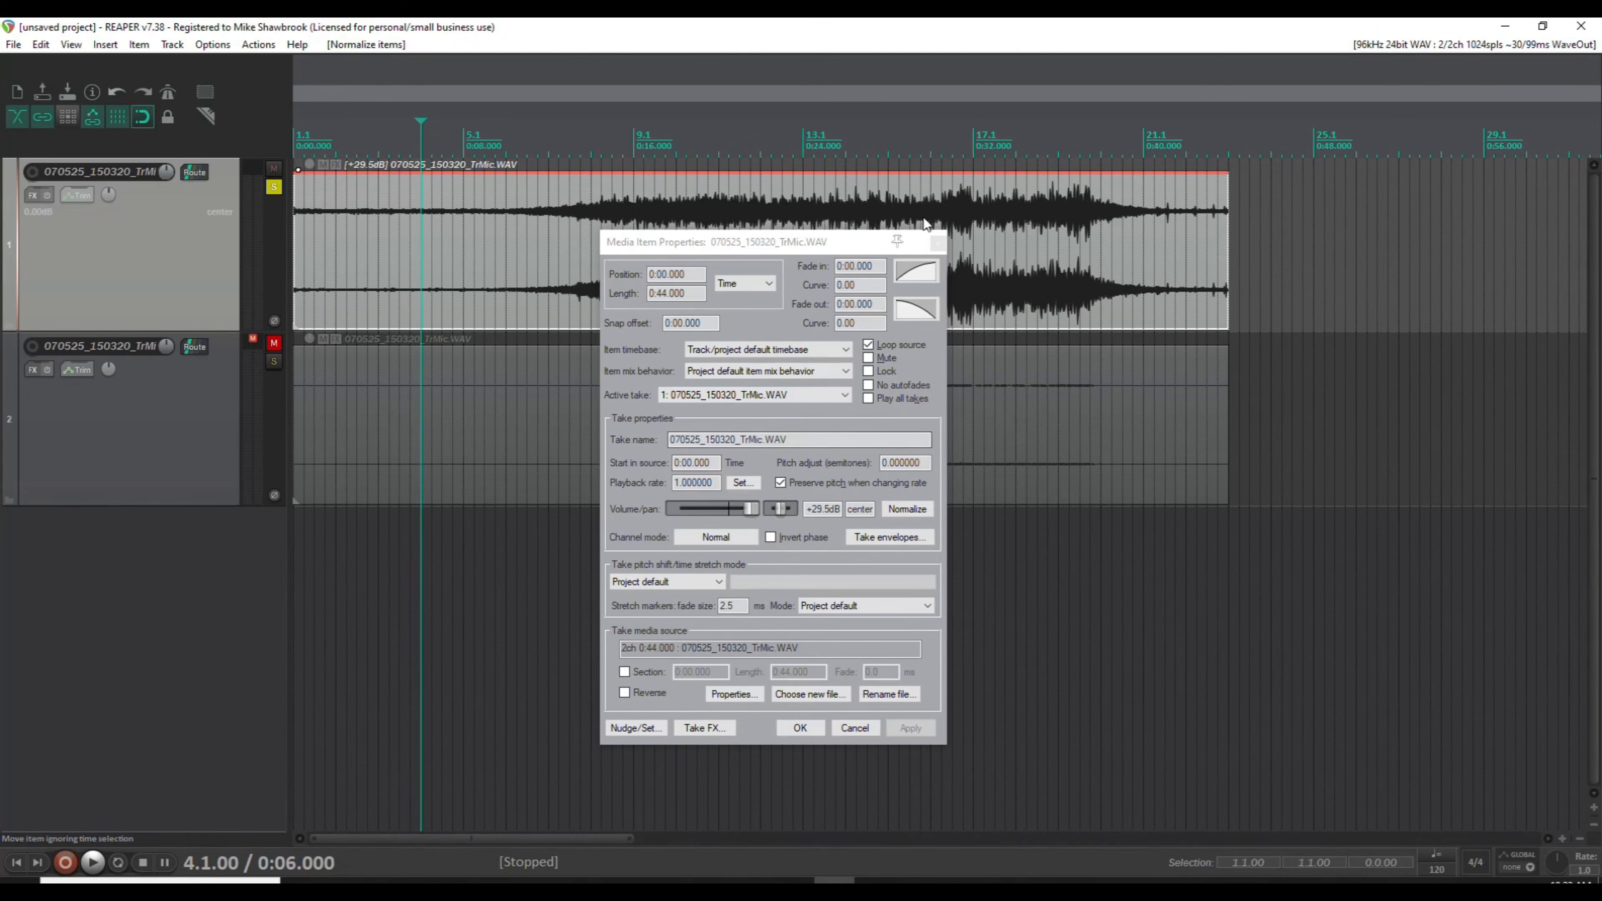
left_click(937, 243)
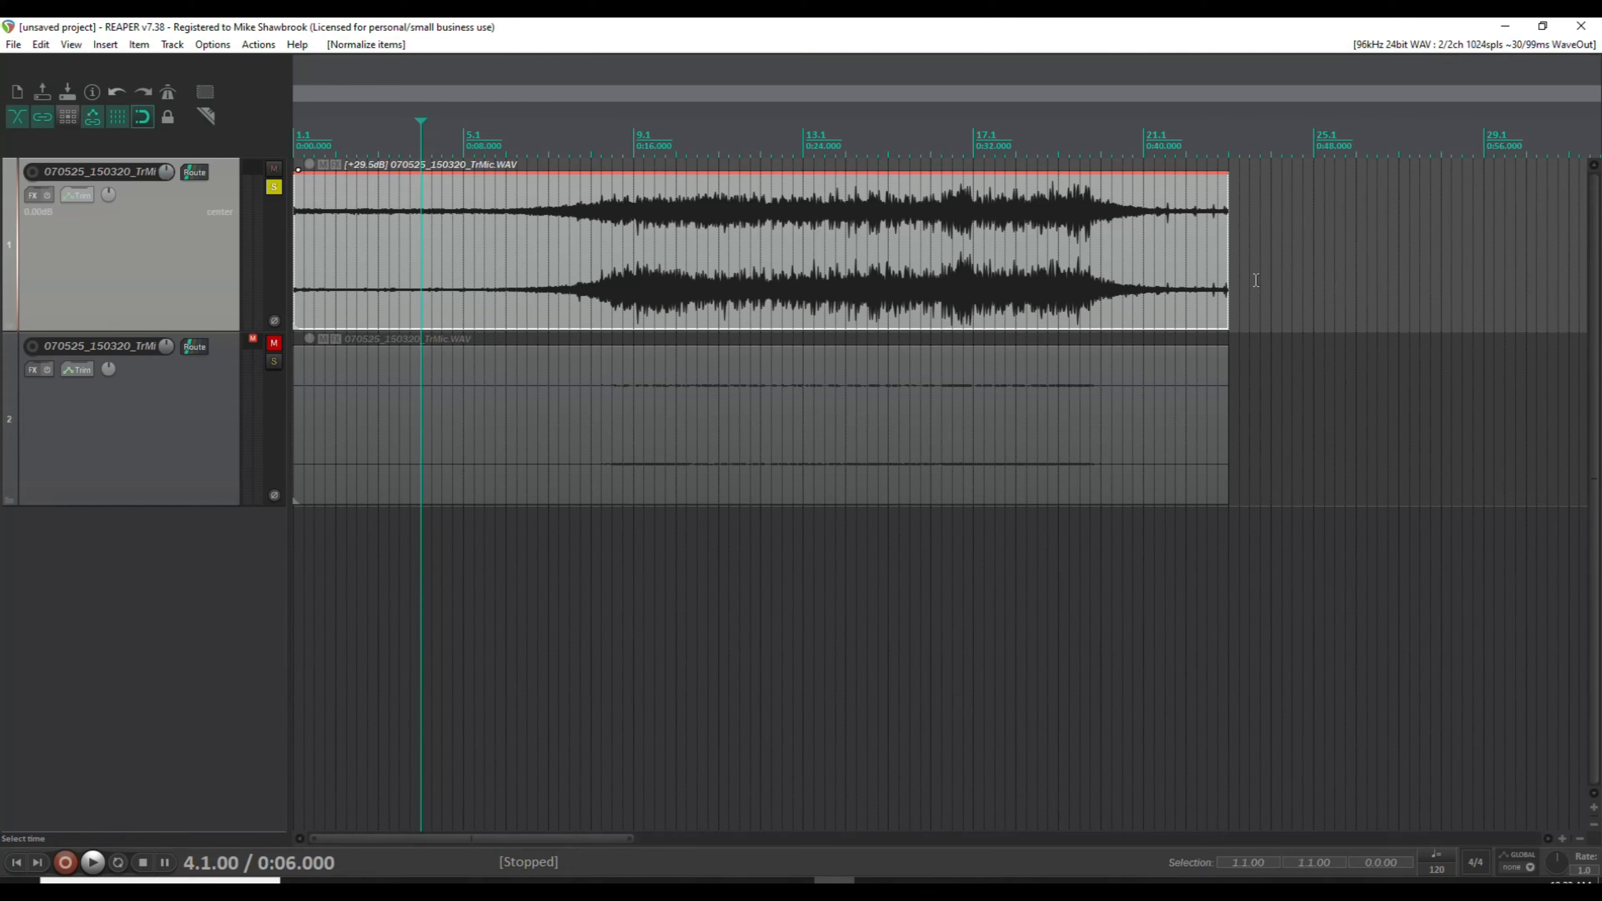
Play the peak-normalized recording from 0:06 and stop playback.
left_click(978, 328)
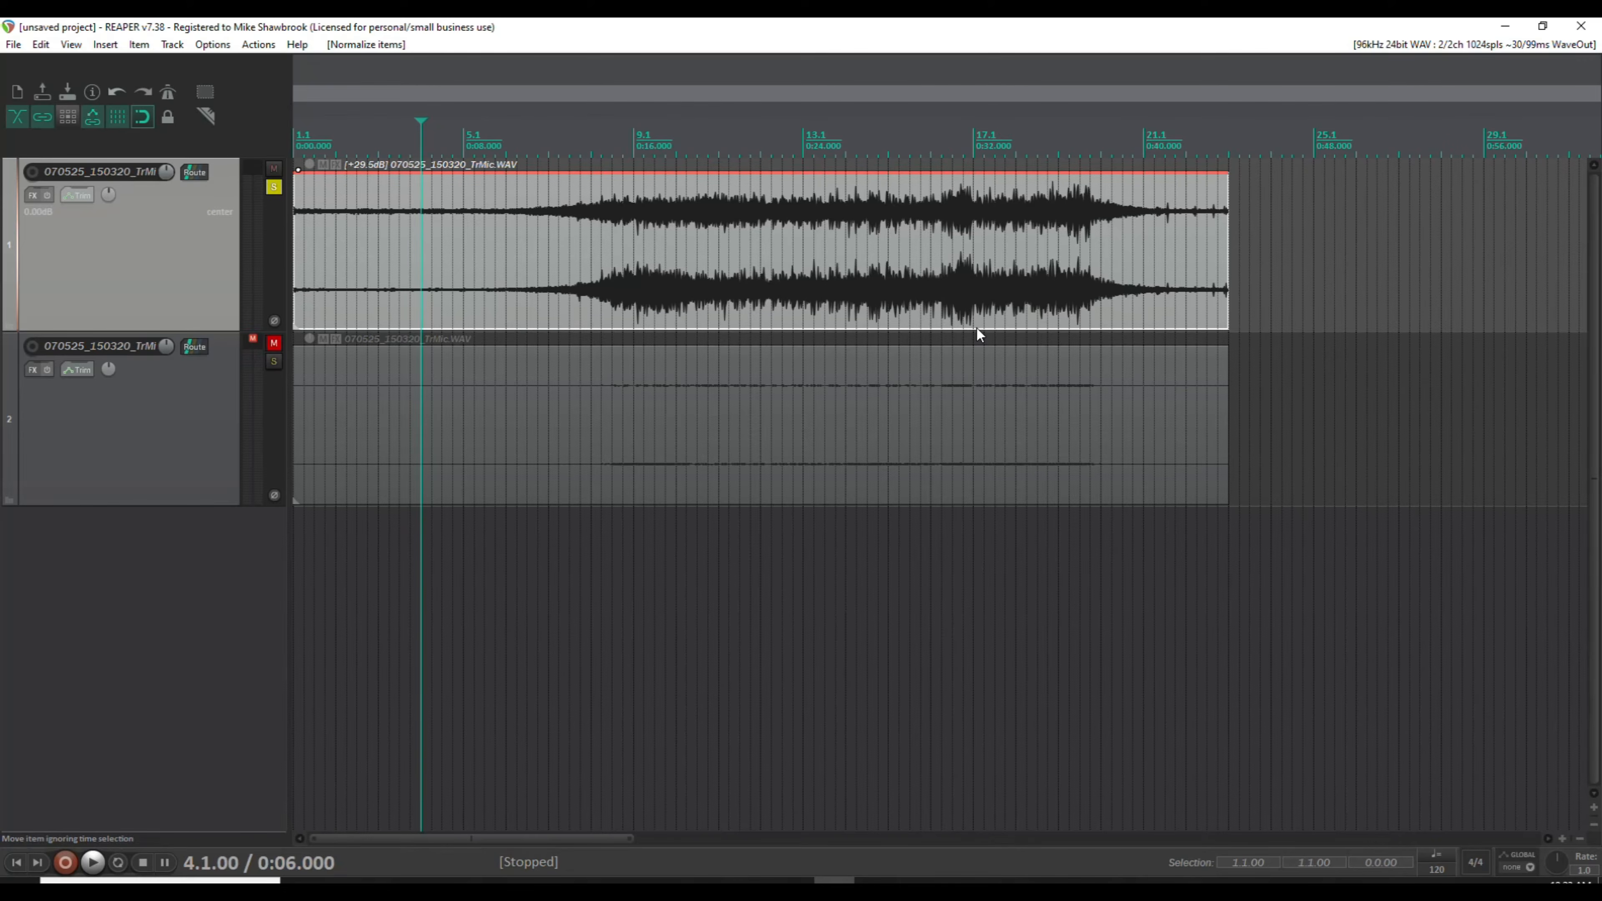
key("space")
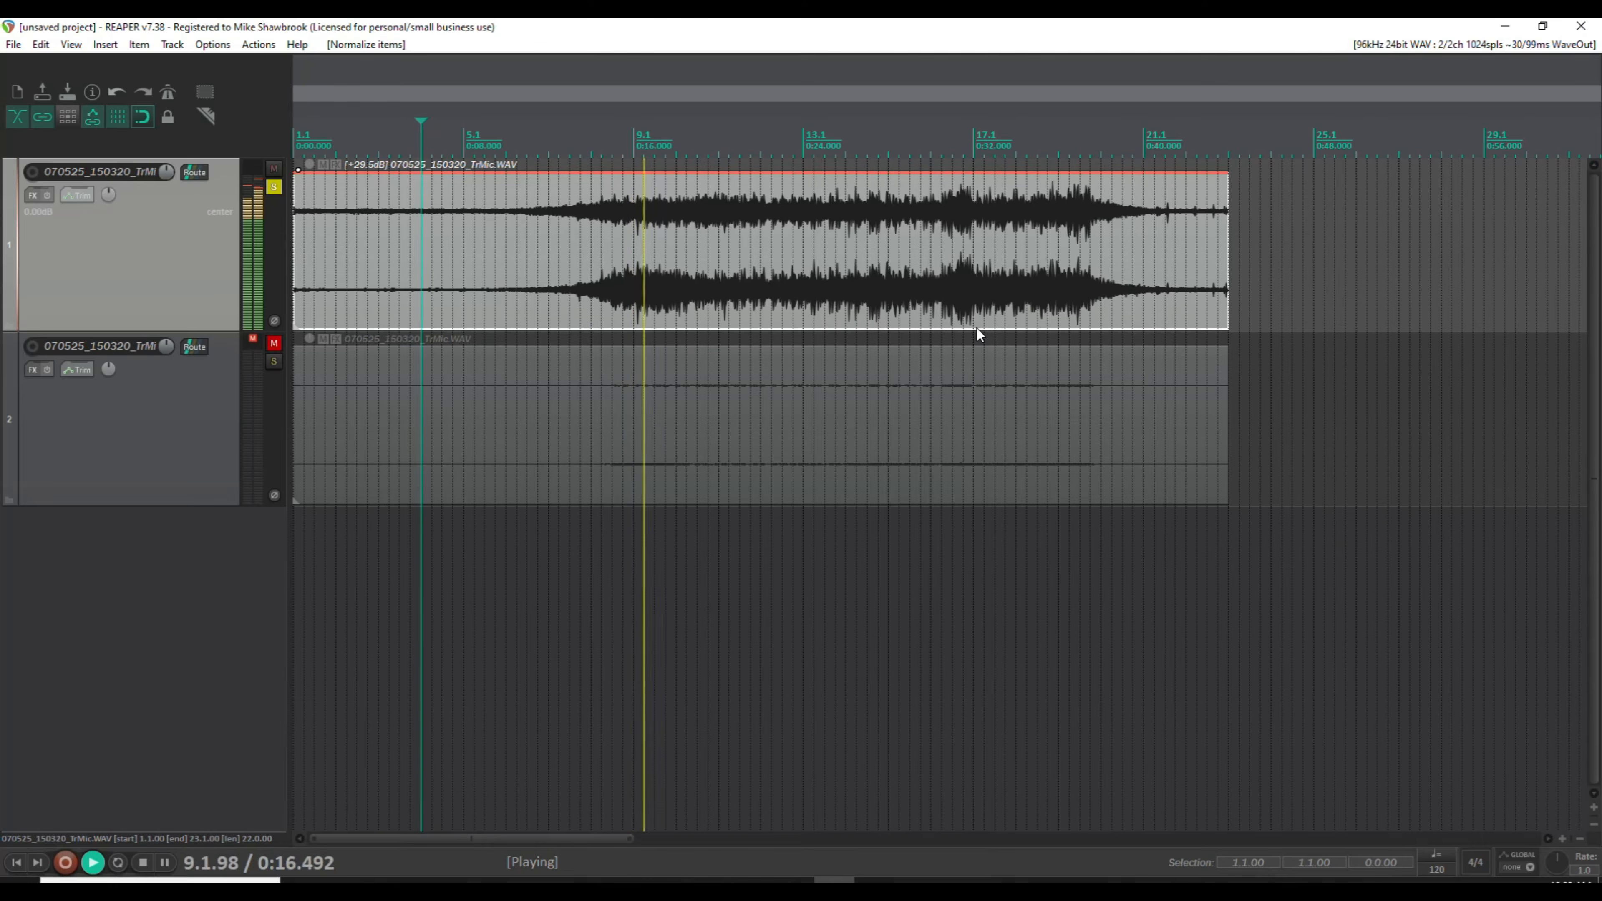
key("space")
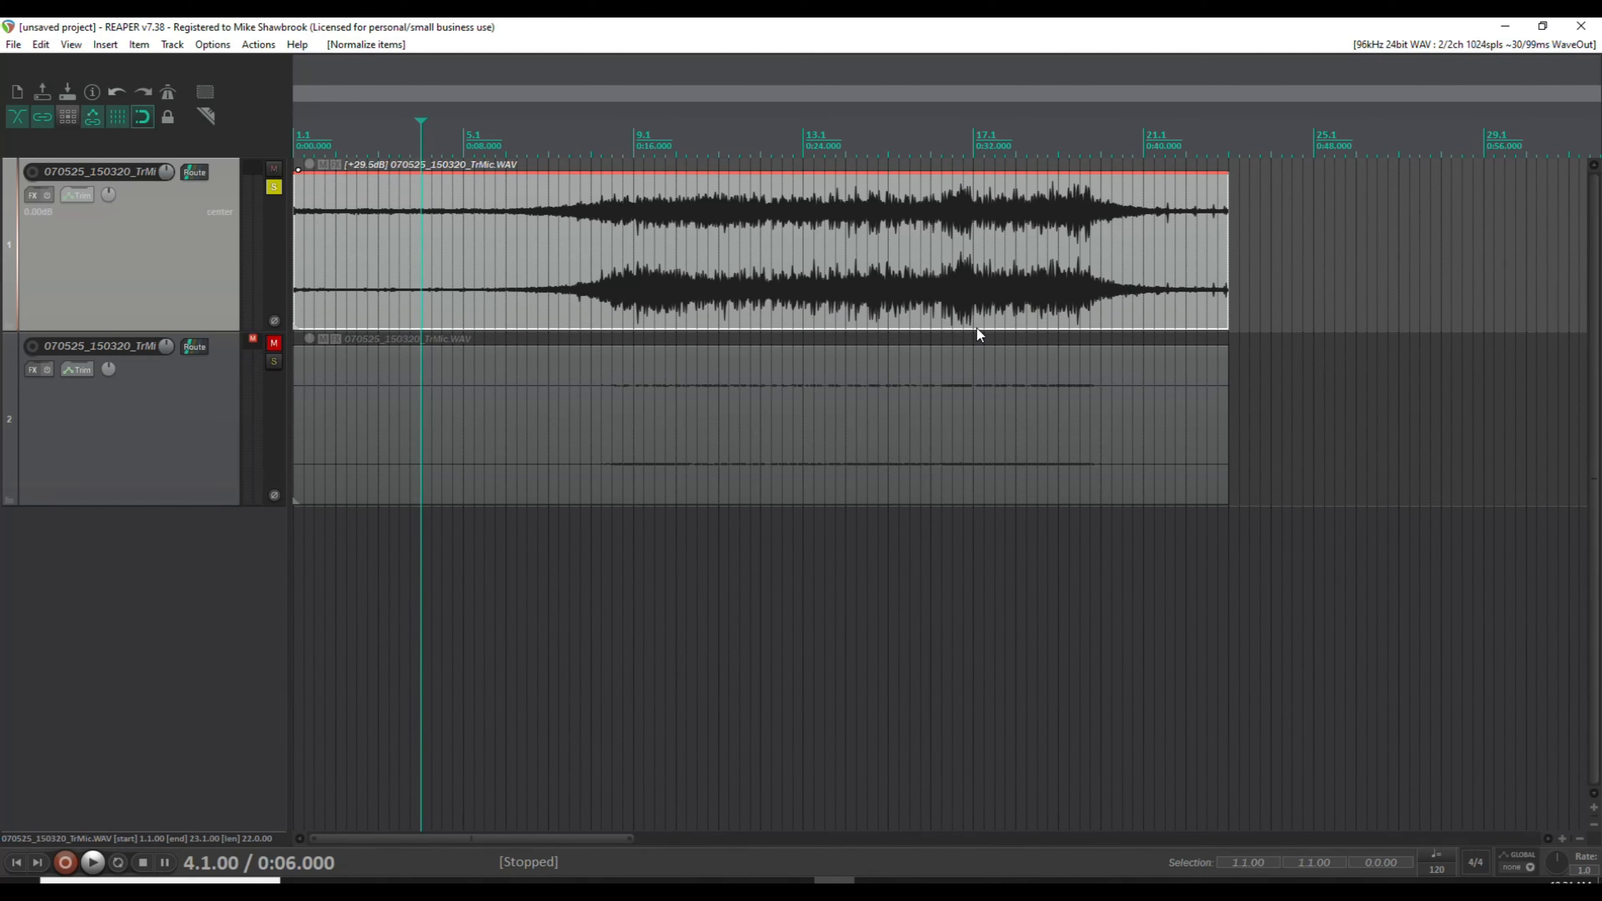
Solo and unmute the second track, and mute and unsolo the first track.
left_click(186, 449)
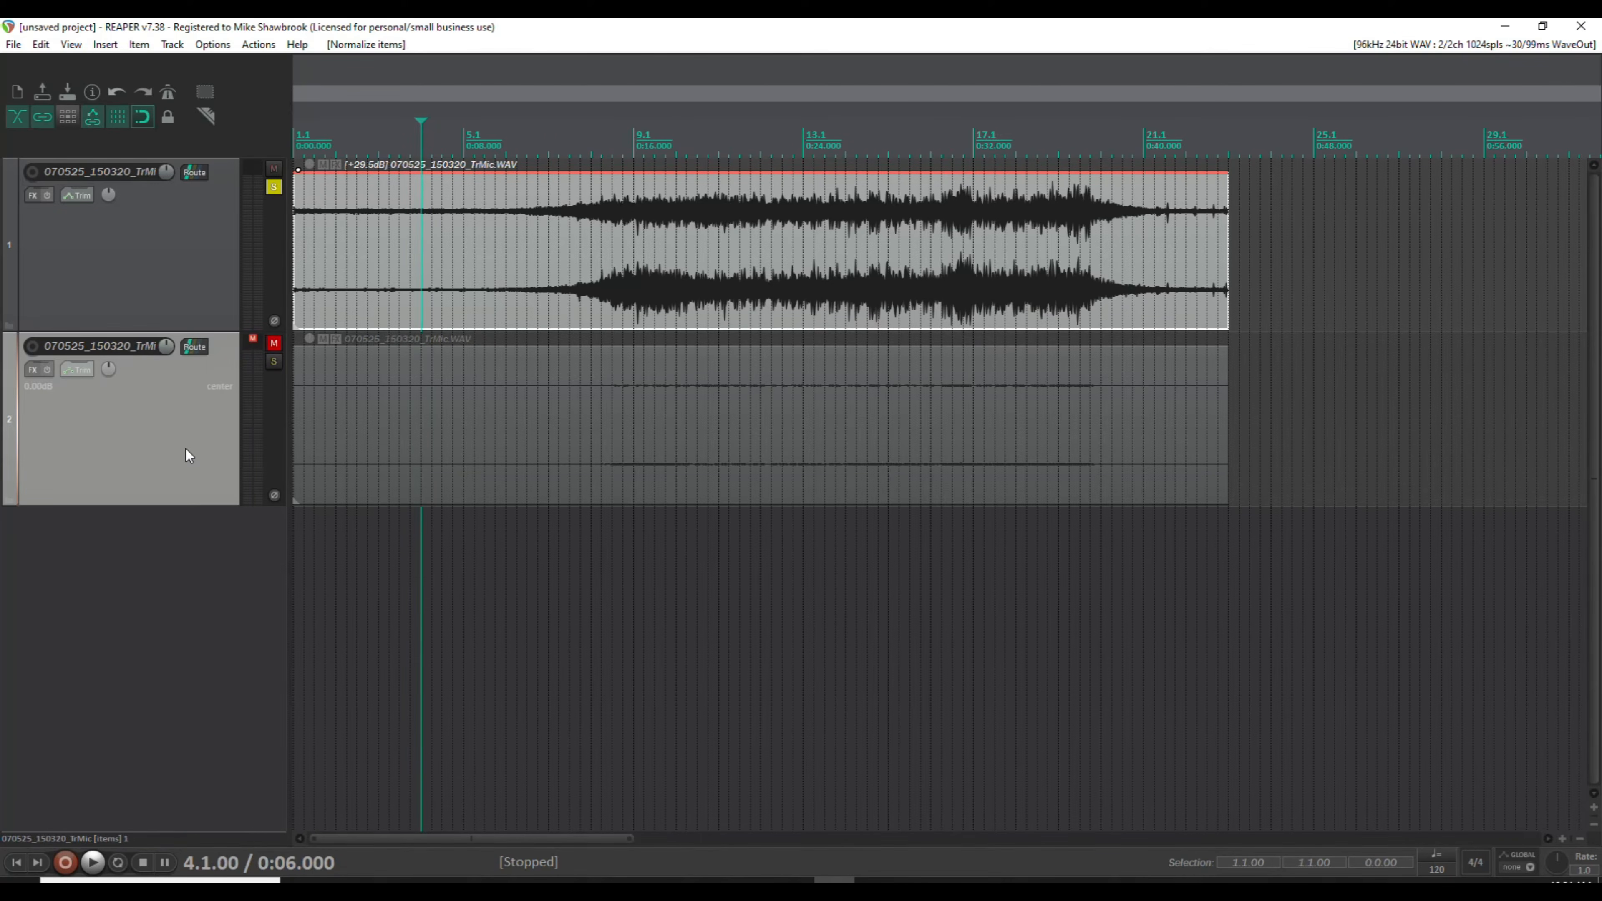
left_click(273, 361)
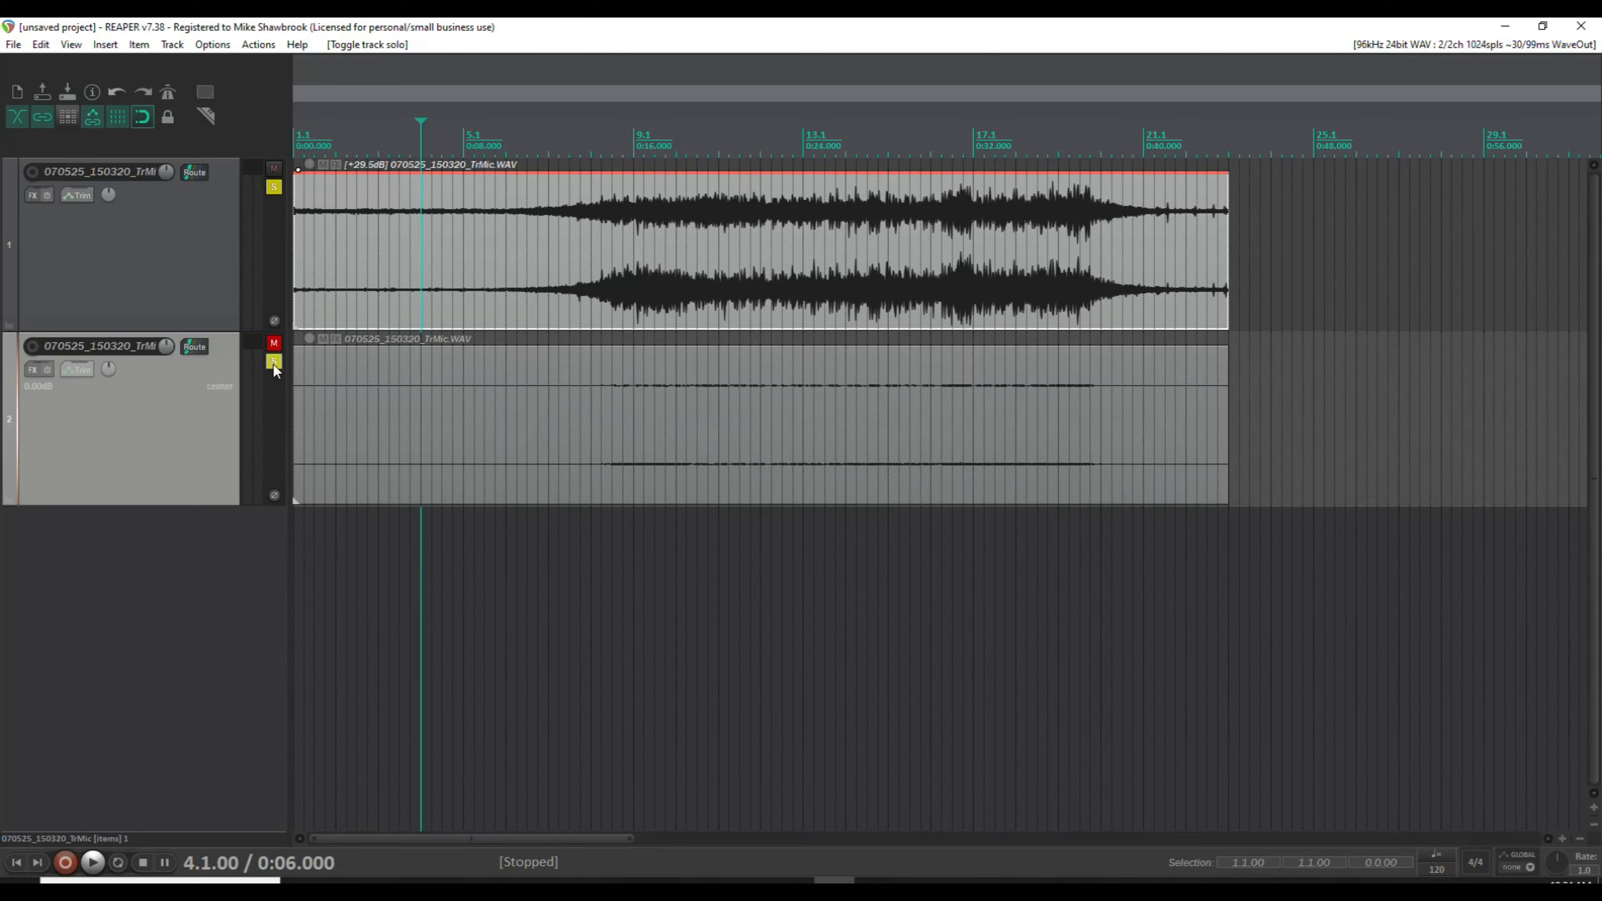
left_click(274, 345)
left_click(273, 168)
left_click(272, 187)
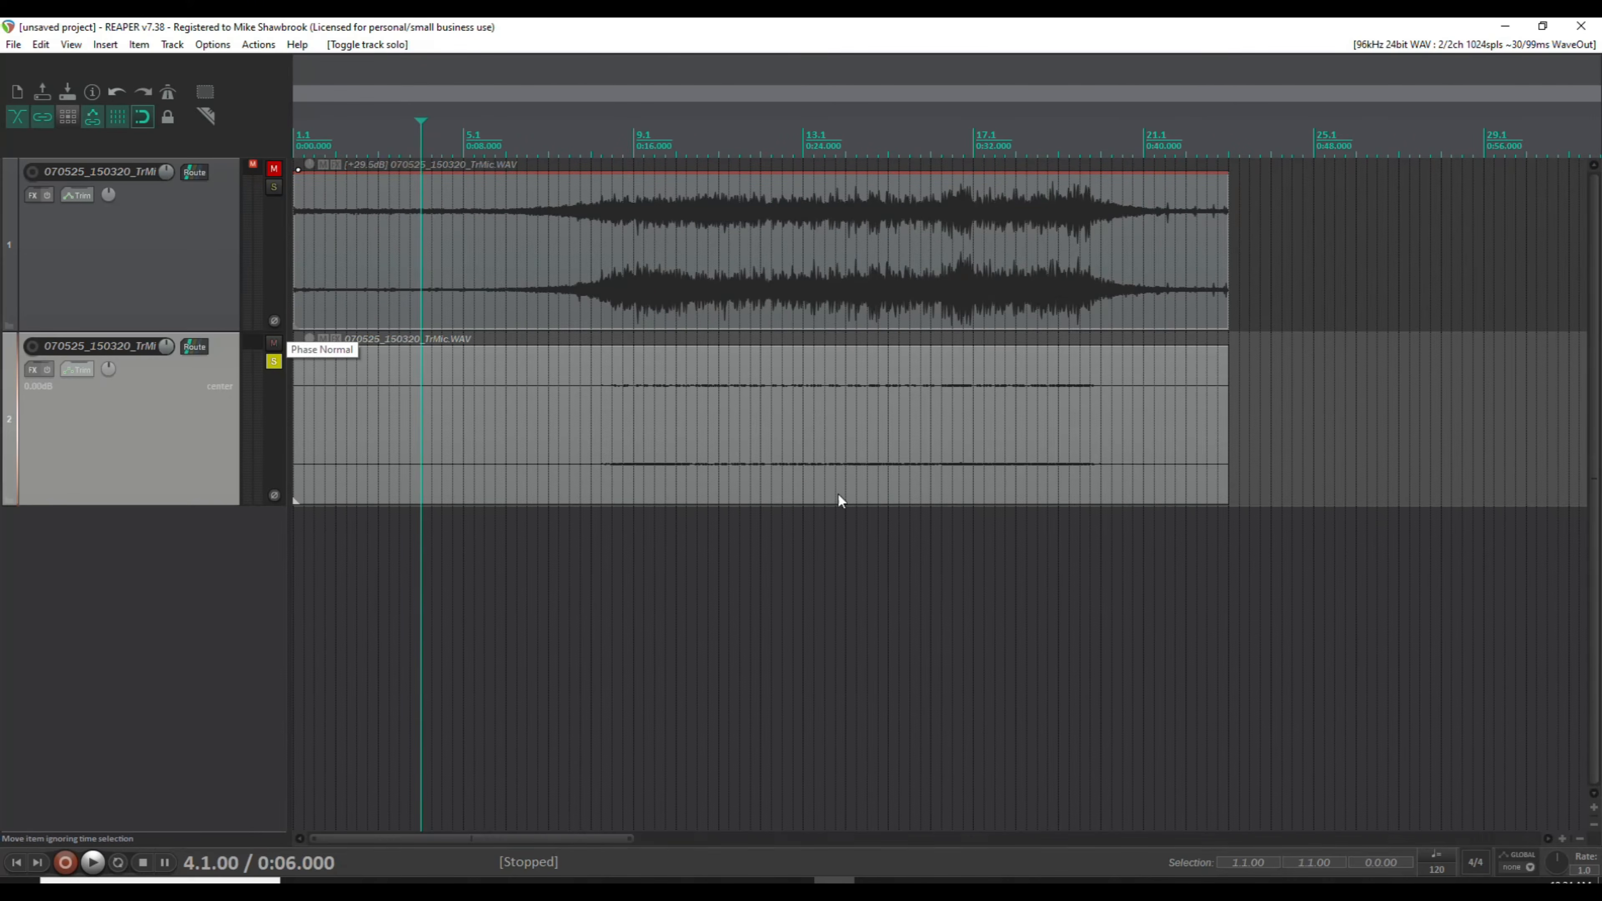
Normalize the second track's item to LUFS-I at -24 LU.
left_click(761, 426)
right_click(773, 420)
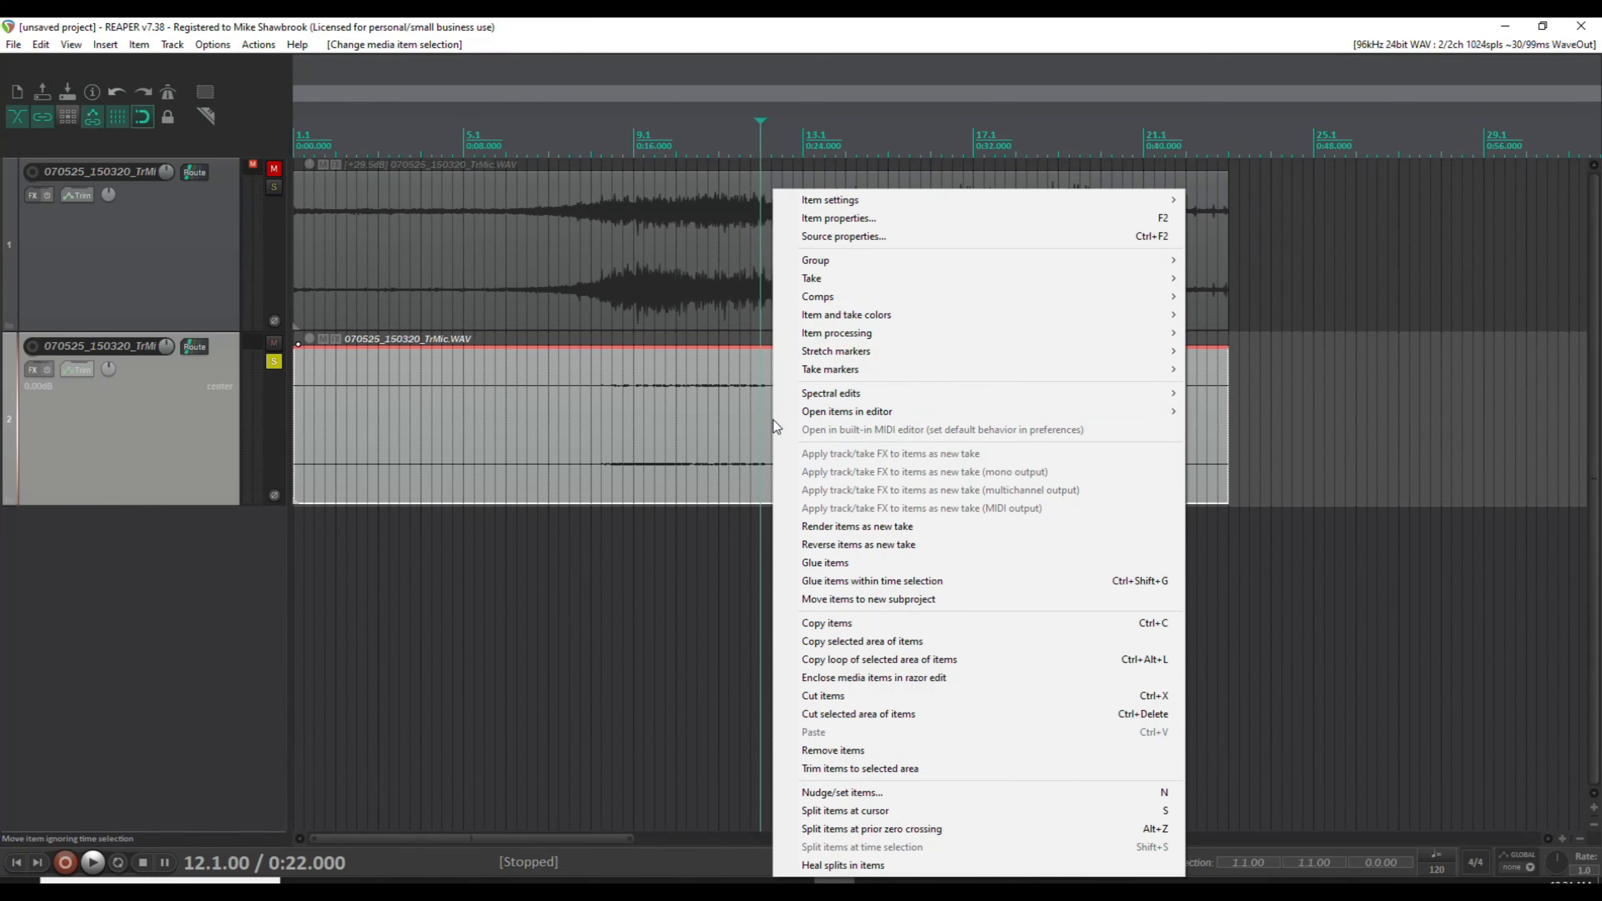
left_click(904, 220)
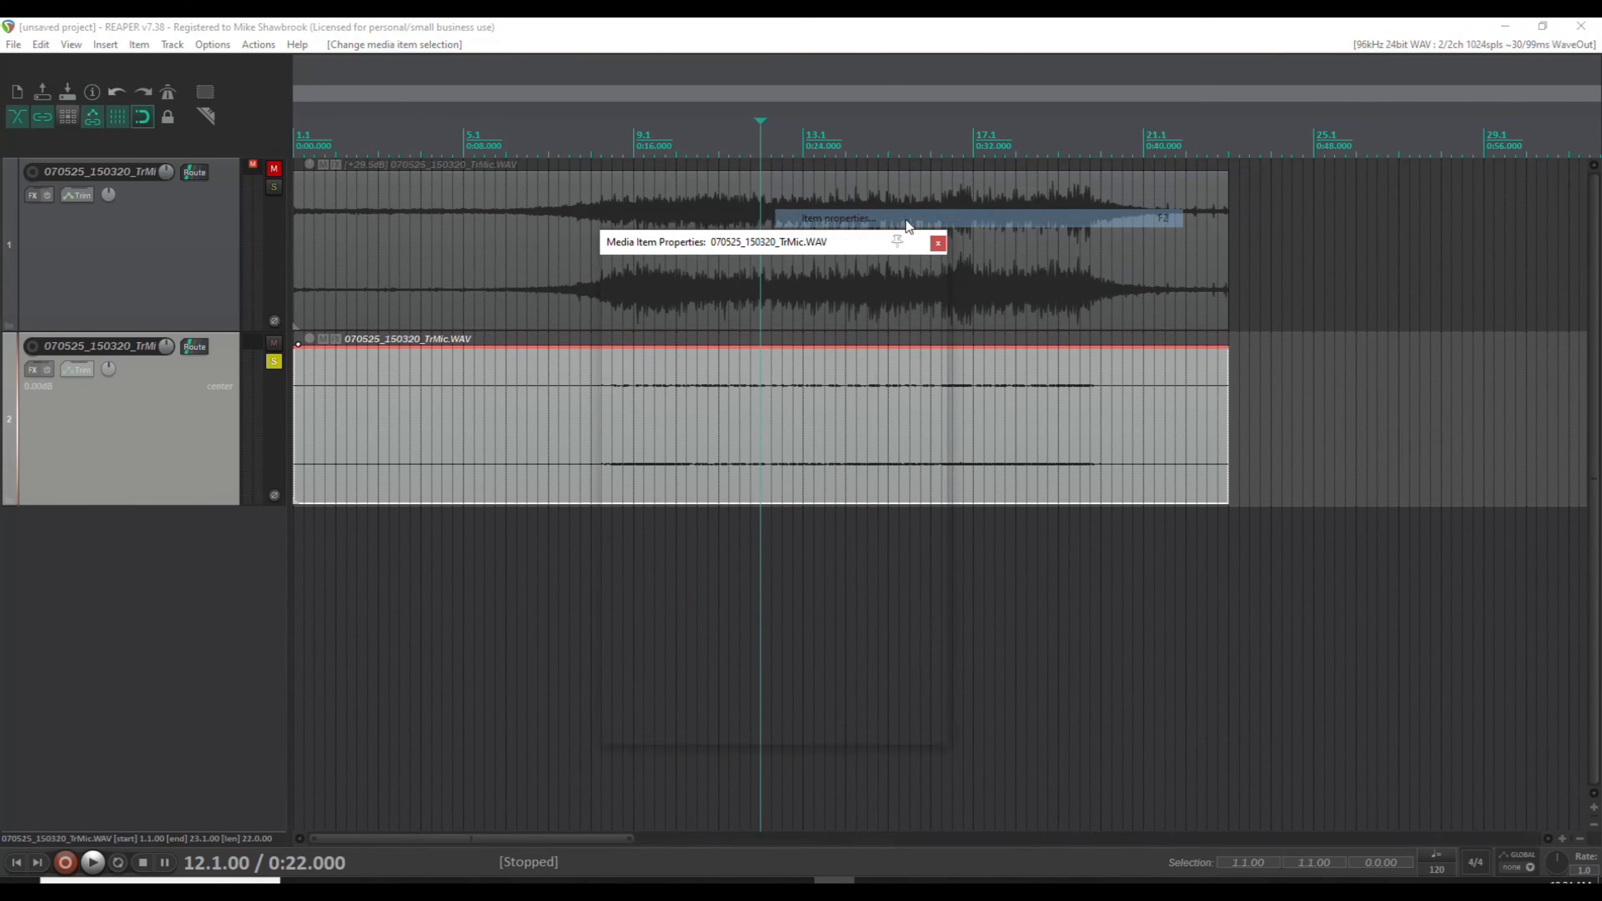
left_click(908, 509)
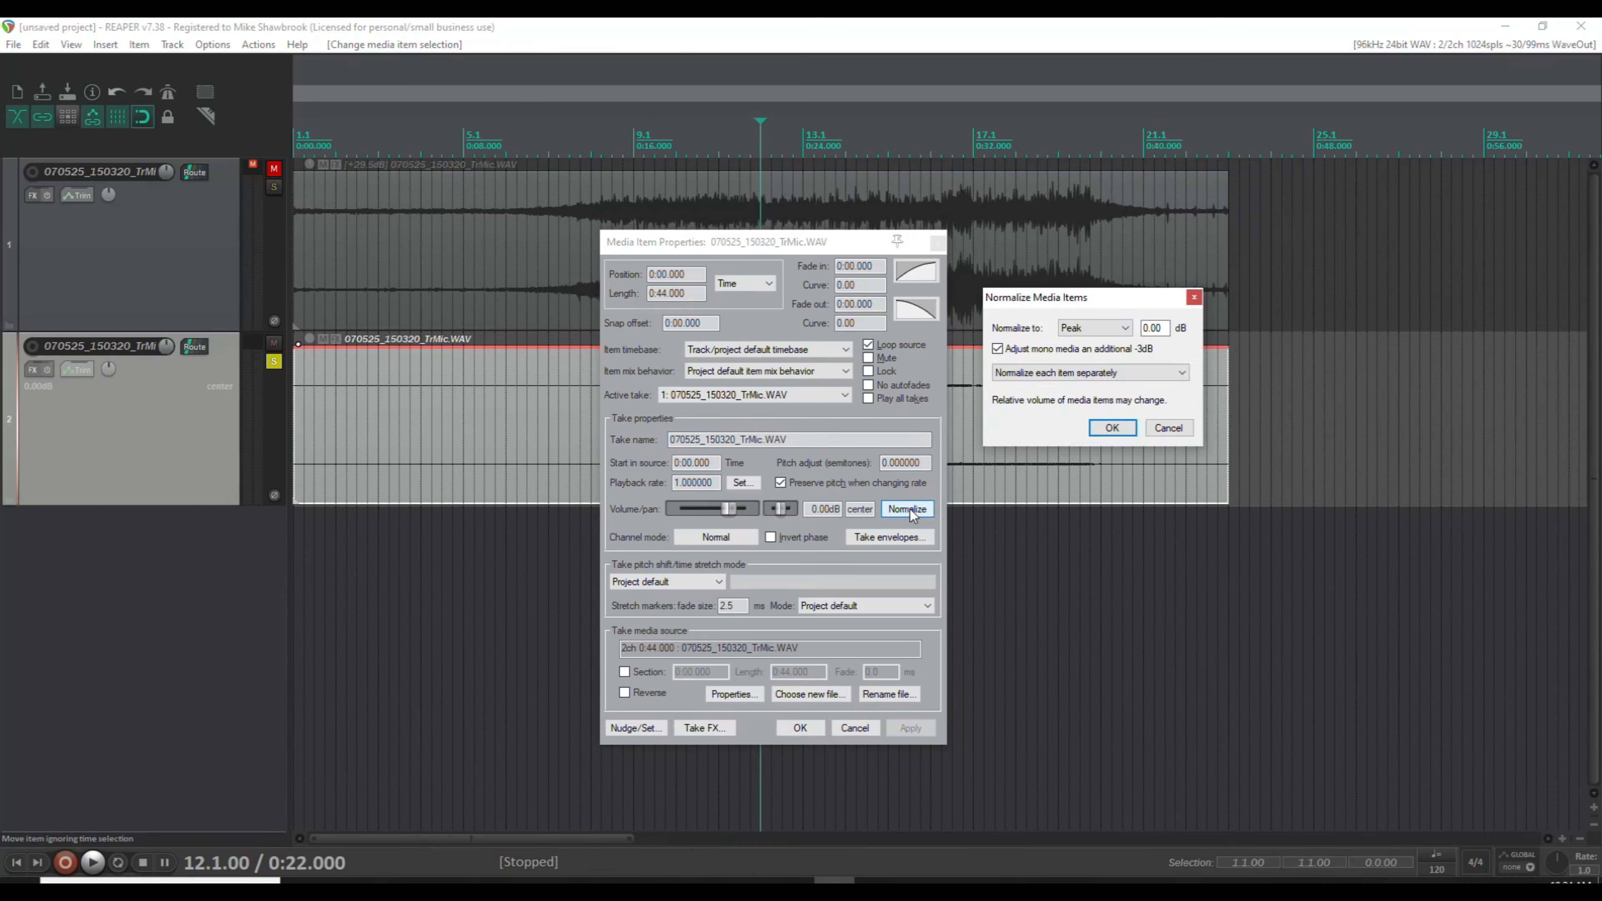
left_click(1125, 331)
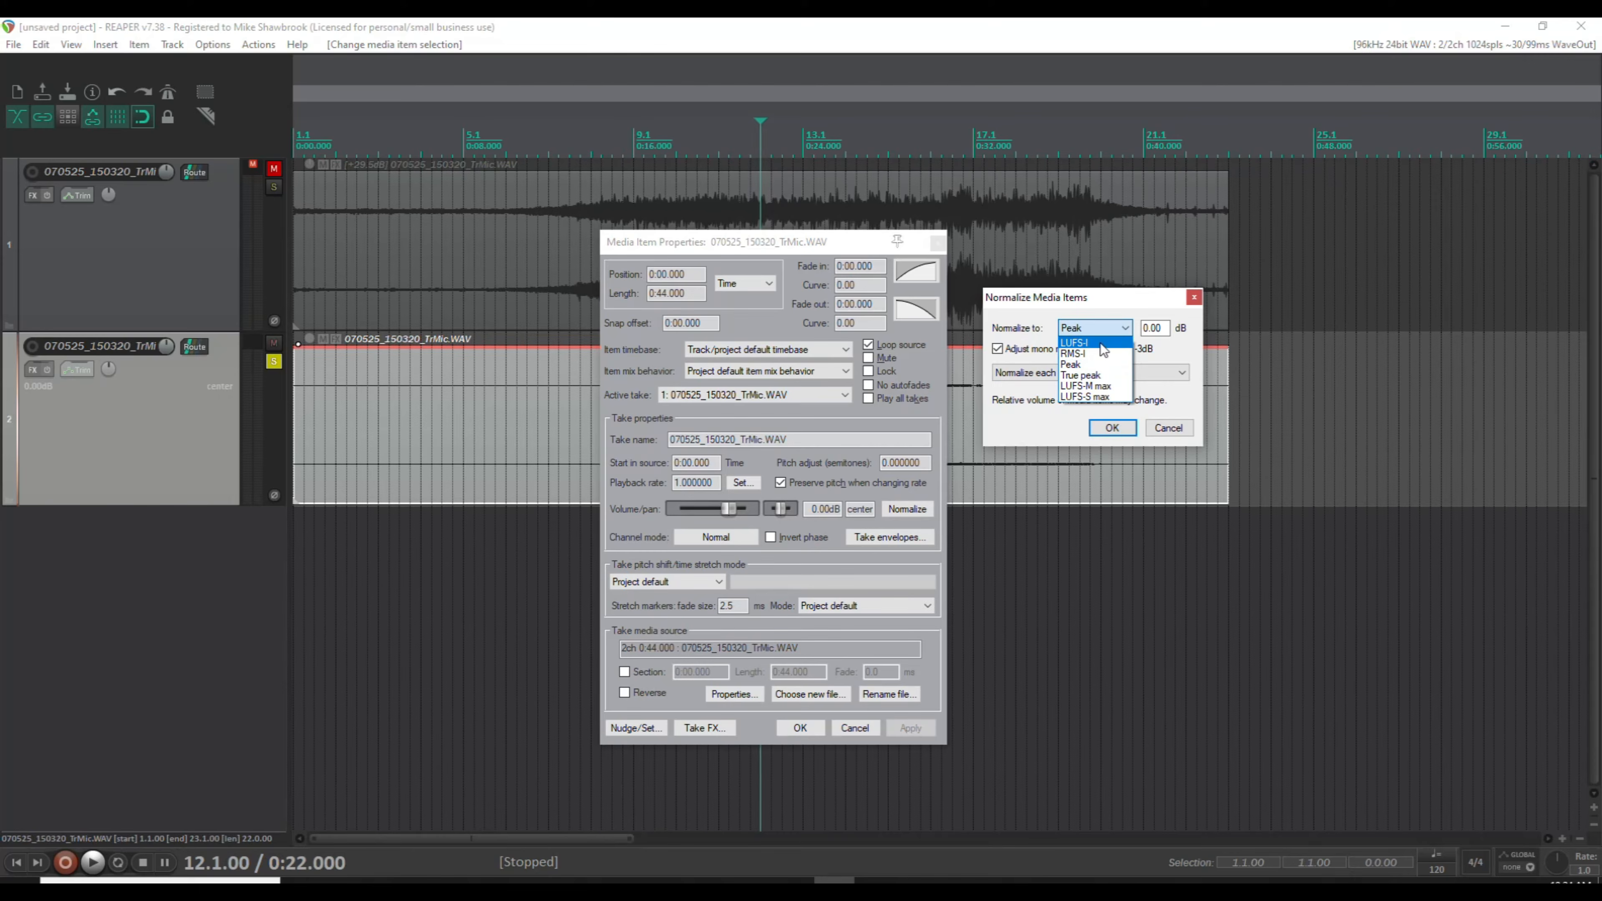
left_click(1101, 342)
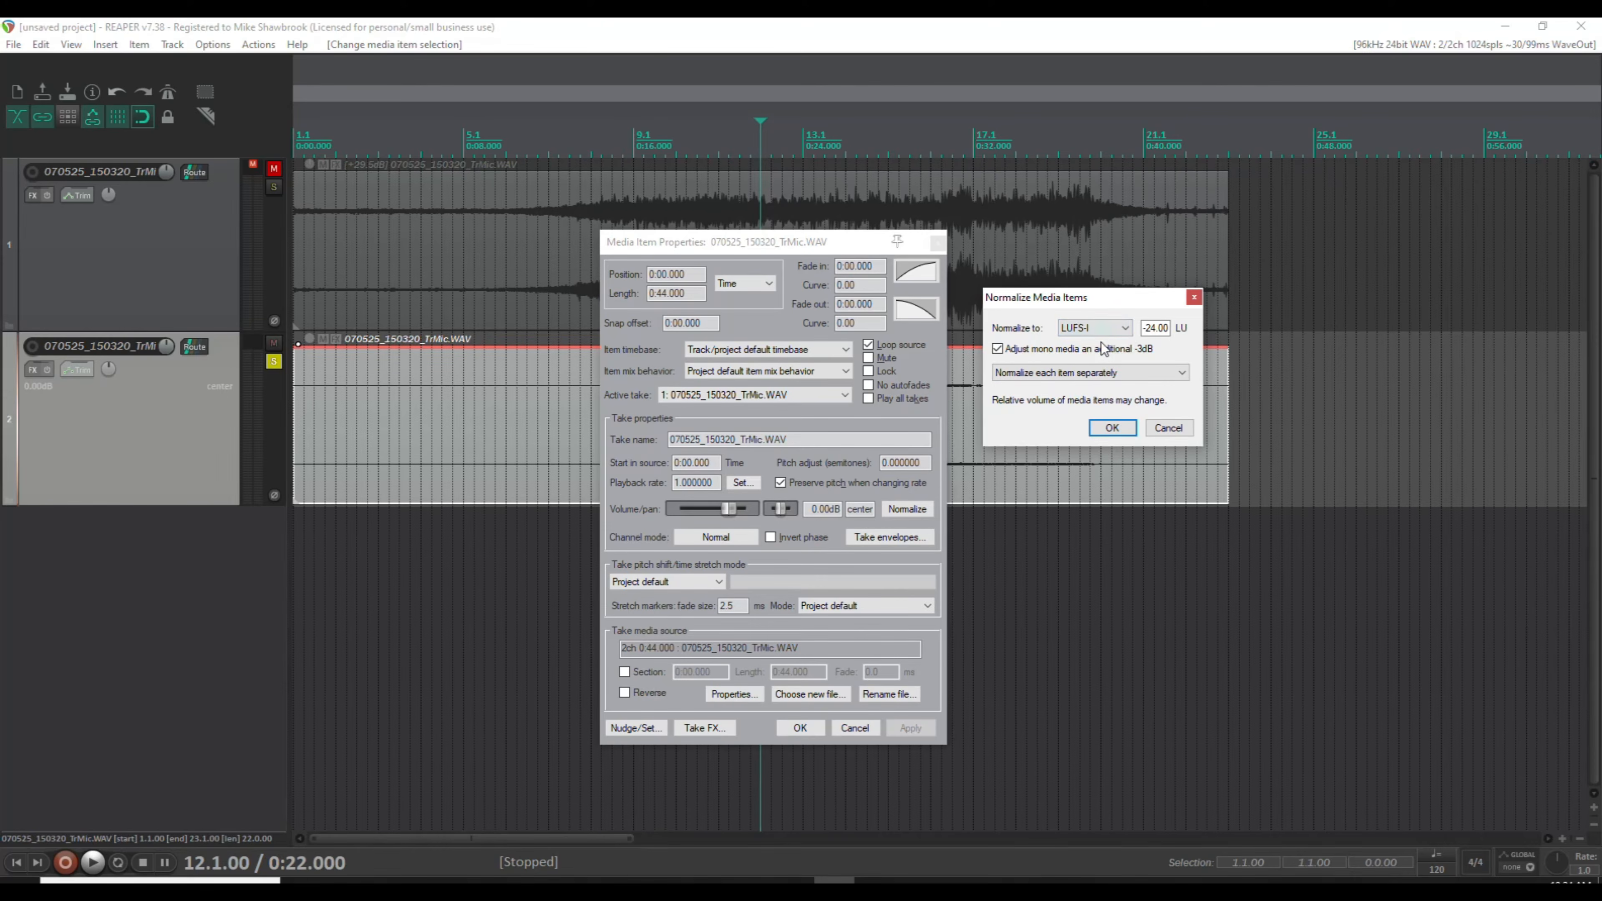
left_click(1111, 429)
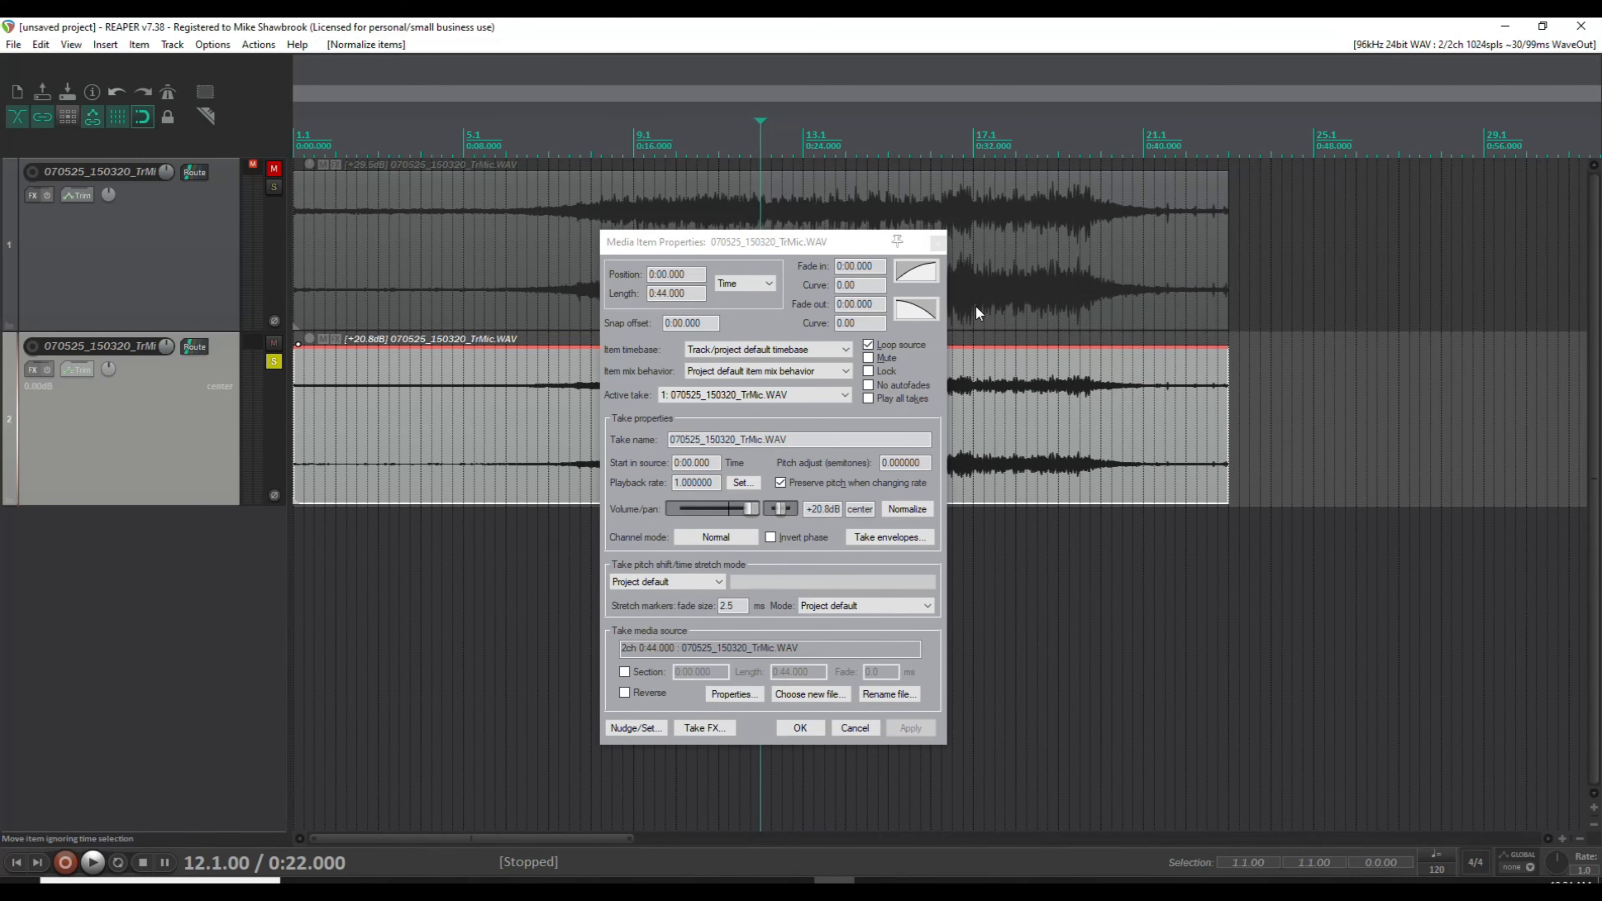
left_click(938, 245)
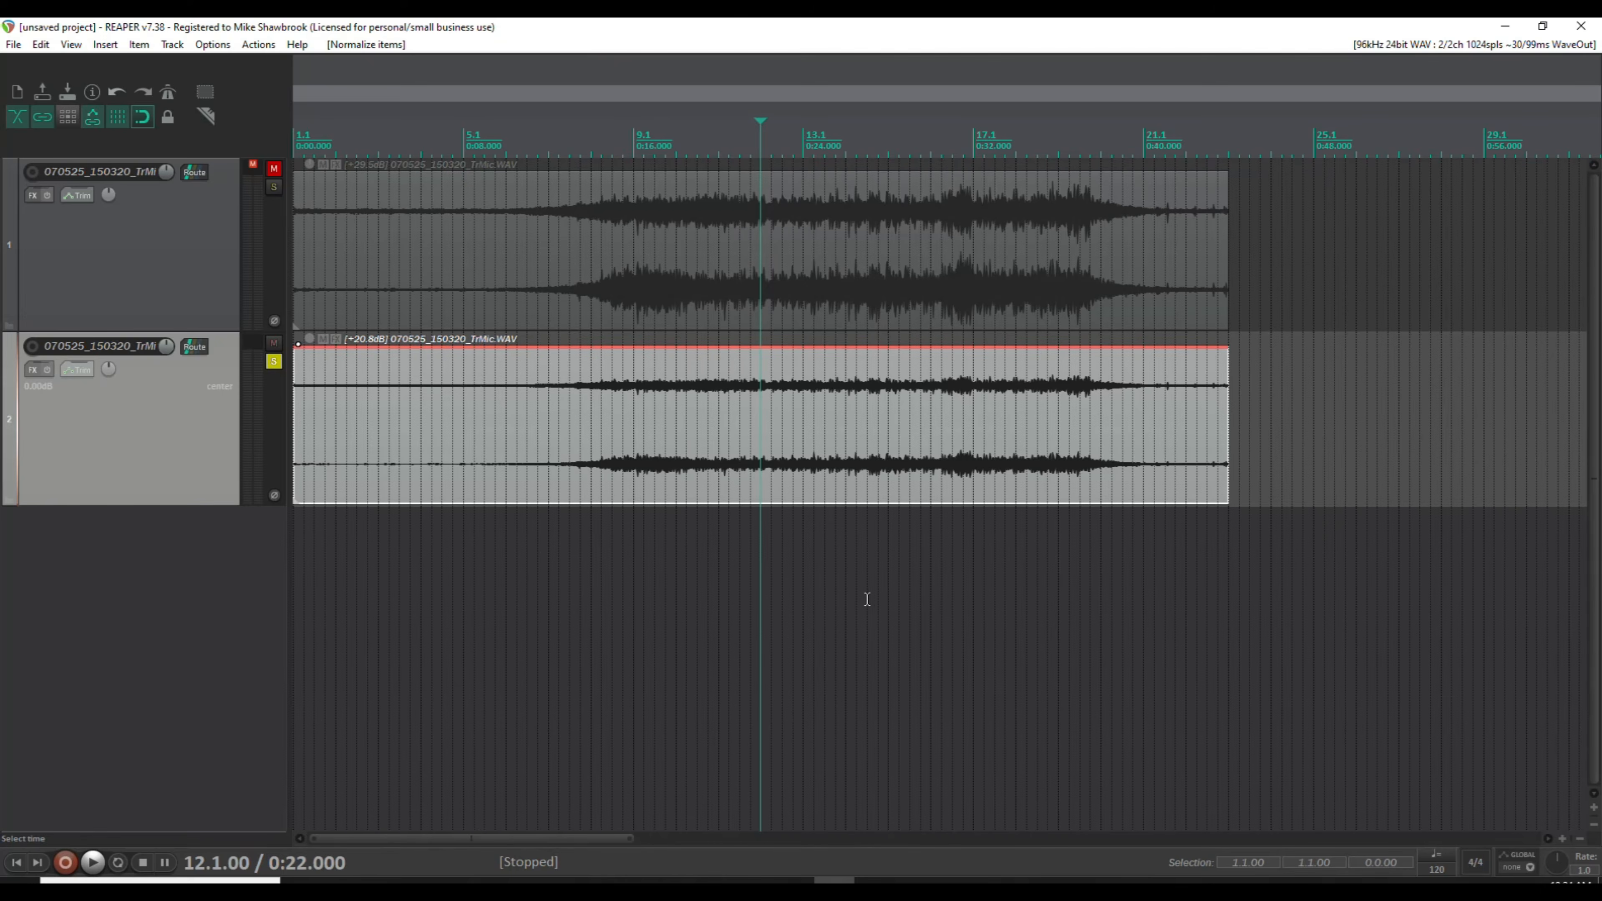